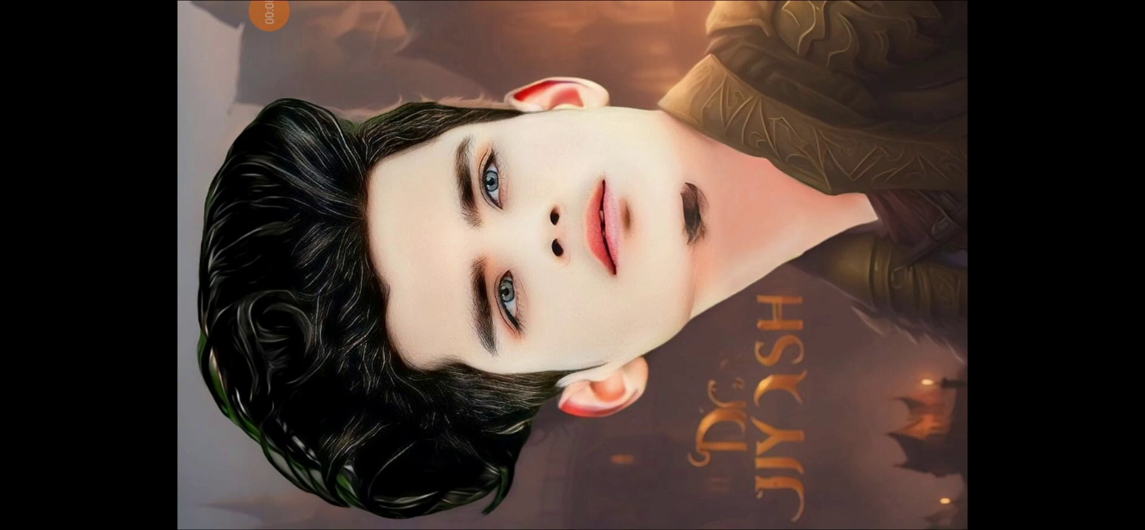
- Circle the first sample portrait's face in red, point an arrow at it, then clear
click(269, 15)
click(366, 30)
click(1005, 91)
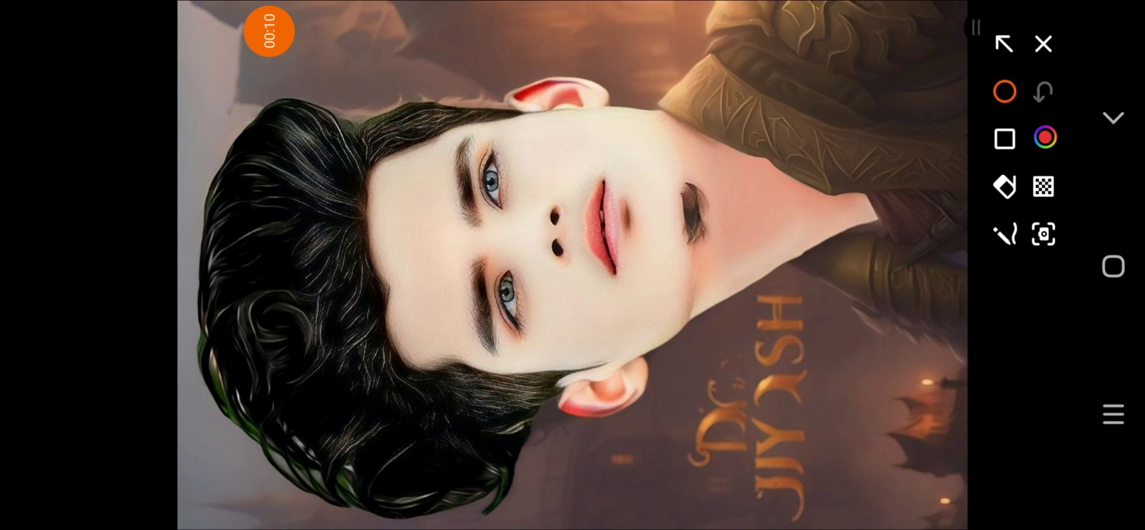
drag(311, 263, 753, 257)
click(1004, 43)
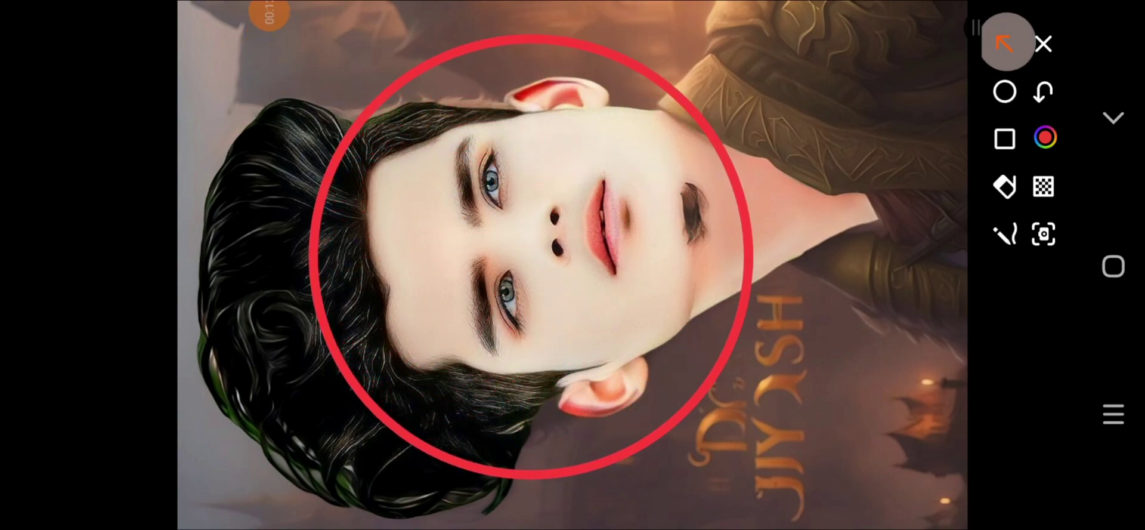
drag(858, 101, 725, 126)
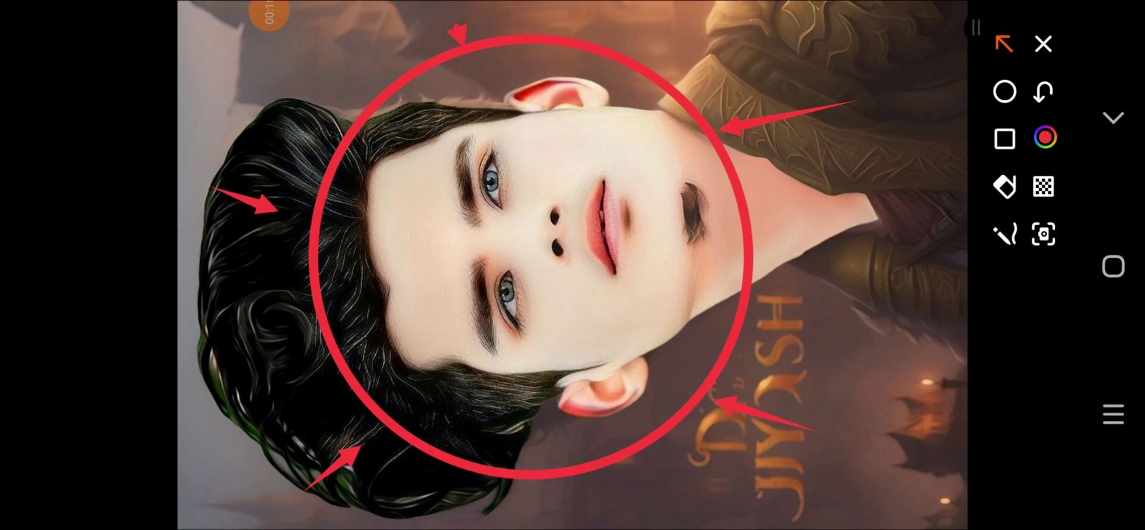
click(1043, 43)
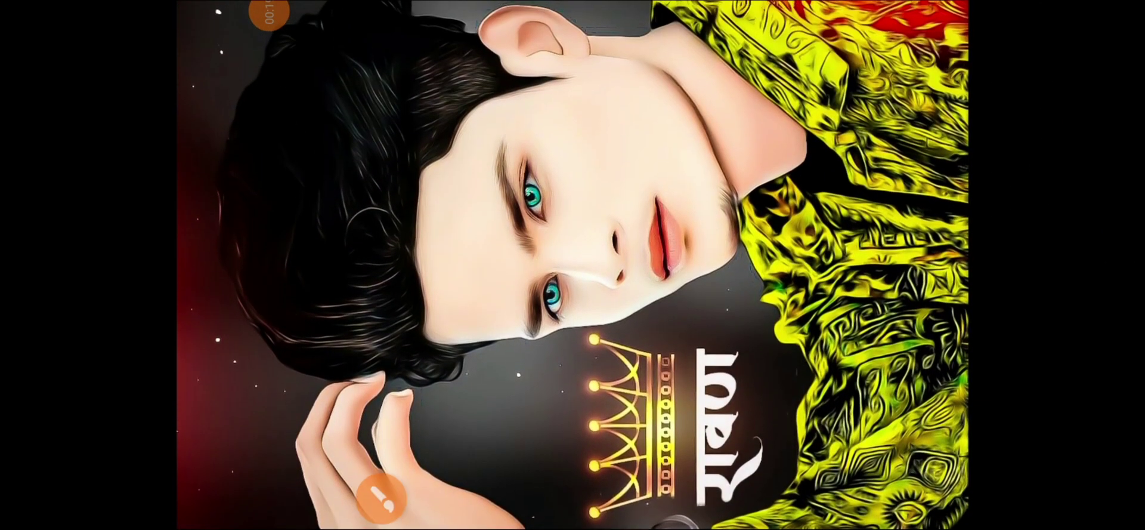
- Loop a red line around the sunglasses portrait's head, then clear it
click(380, 498)
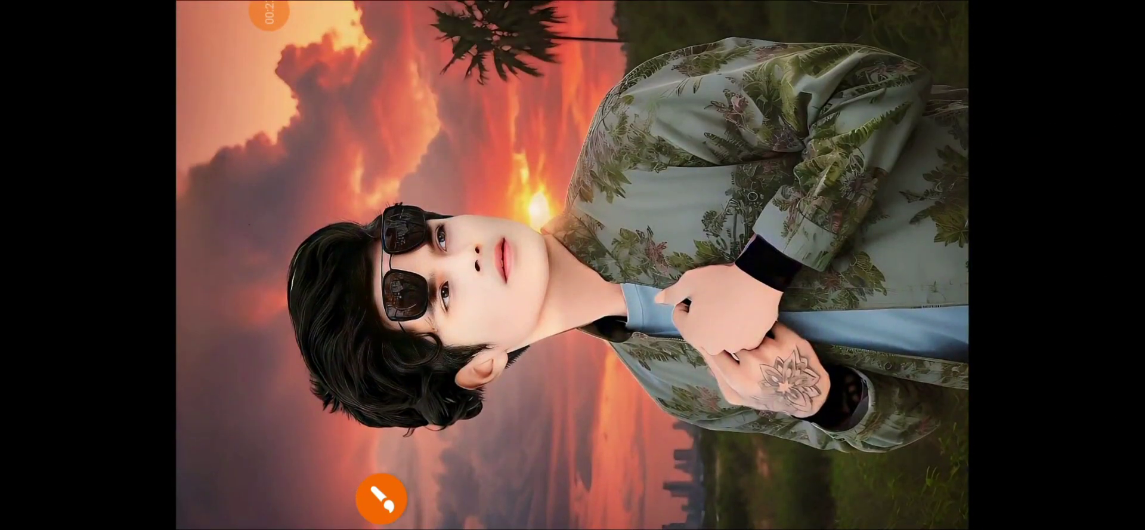
click(389, 495)
mouse_move(281, 238)
mouse_down()
mouse_move(669, 321)
mouse_move(577, 440)
mouse_up()
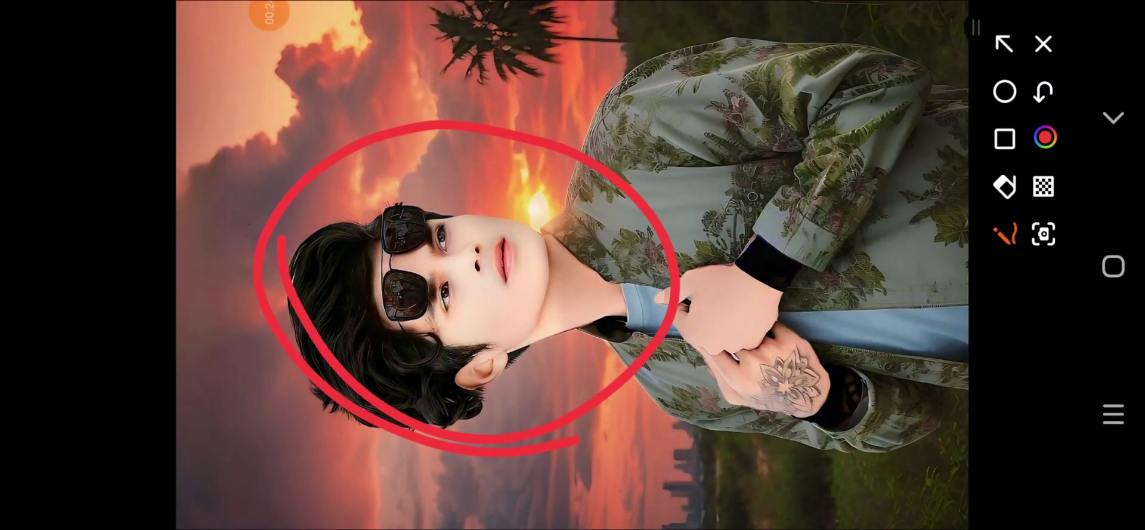
click(1043, 44)
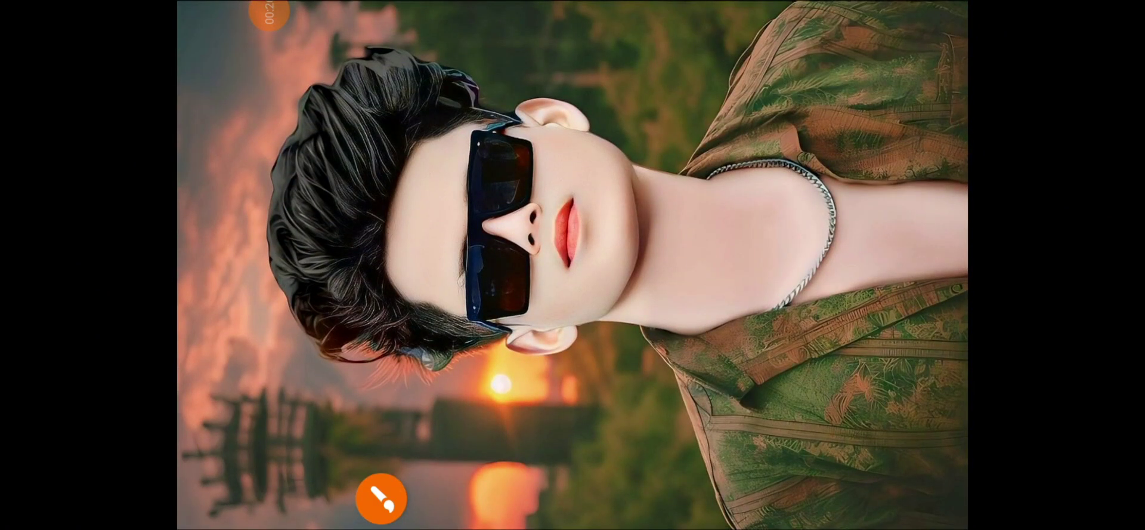
- Mark the sunglasses portrait with a red circle, neck arrow and face scribbles, then clear
click(382, 498)
click(1004, 90)
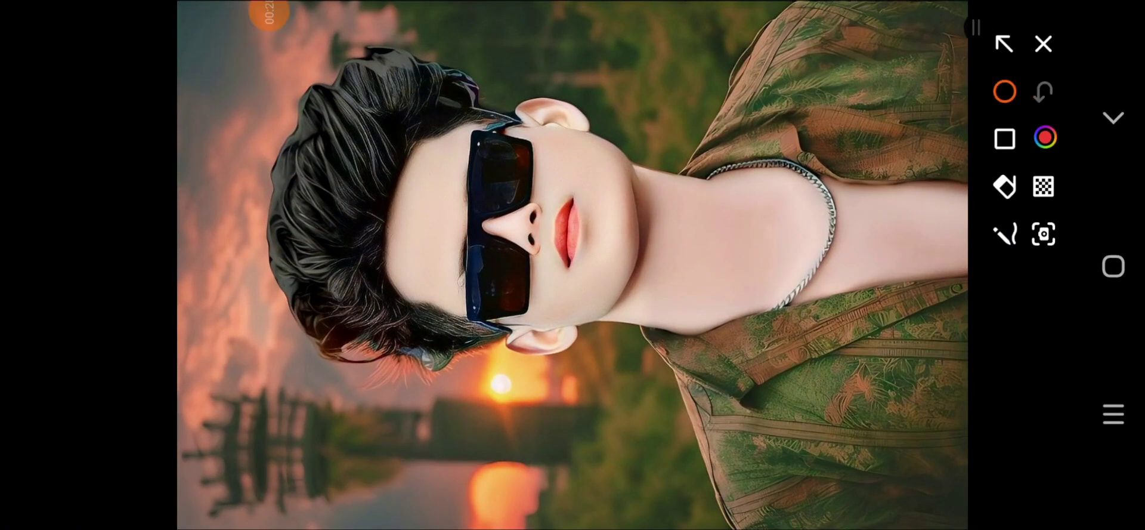
drag(192, 268, 679, 235)
click(1005, 44)
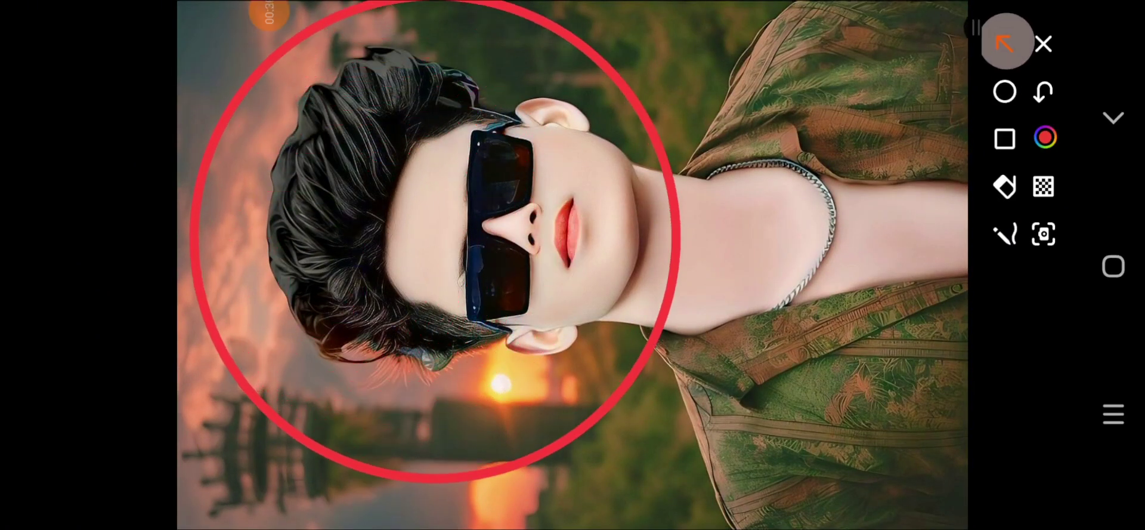
drag(841, 138, 707, 150)
click(1004, 234)
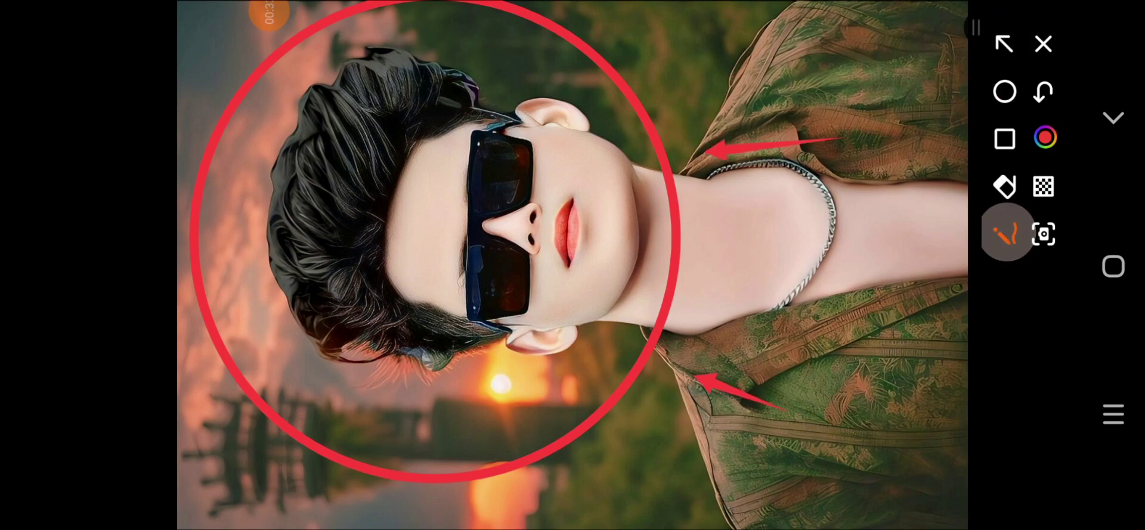
drag(414, 381, 565, 285)
drag(343, 176, 336, 173)
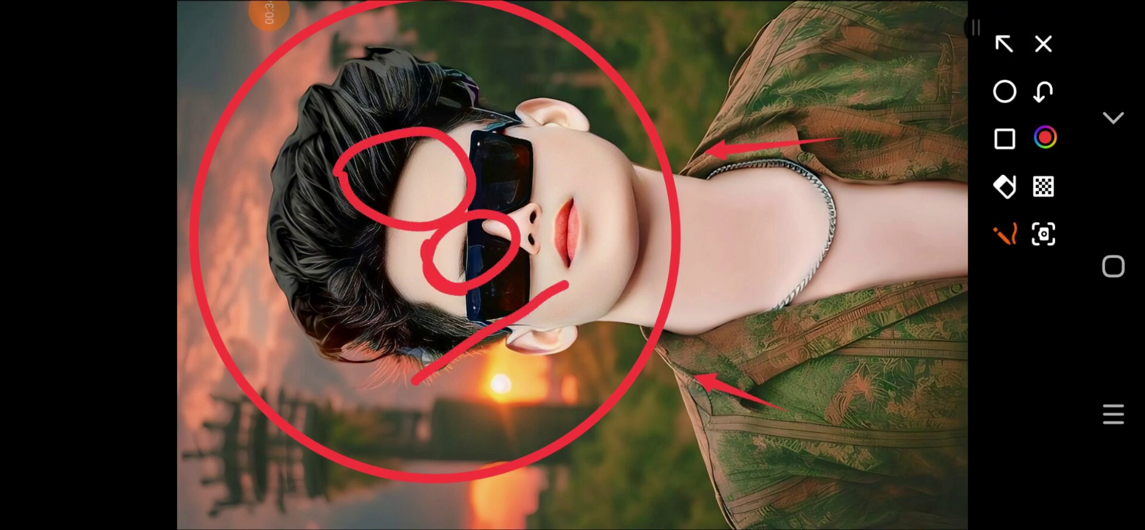
click(1043, 43)
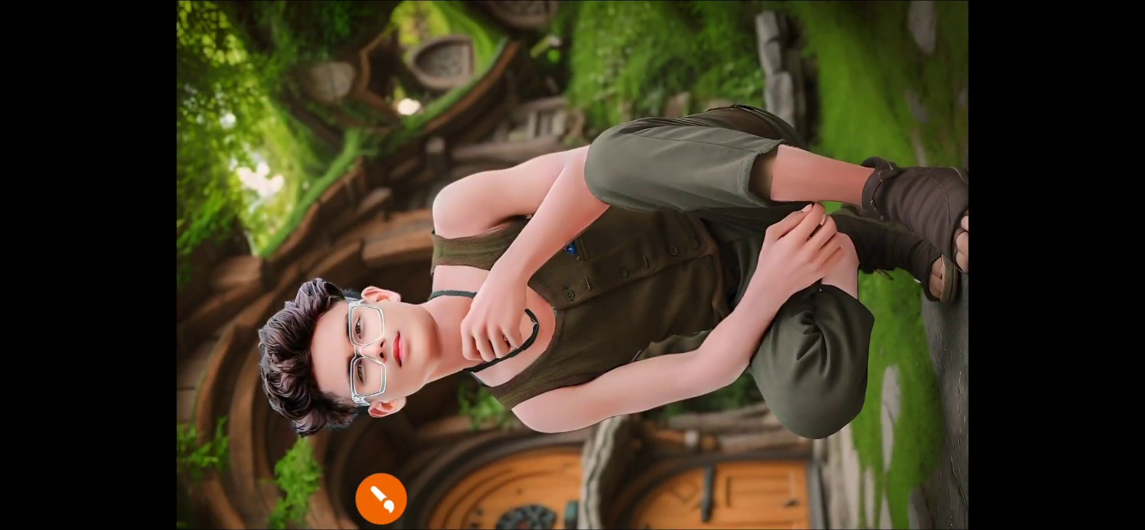
- Loop red lines around the figure's head, chest and boots, then clear them
click(381, 498)
mouse_move(211, 289)
mouse_down()
mouse_move(218, 382)
mouse_move(409, 179)
mouse_move(596, 381)
mouse_move(504, 152)
mouse_up()
drag(726, 375, 507, 151)
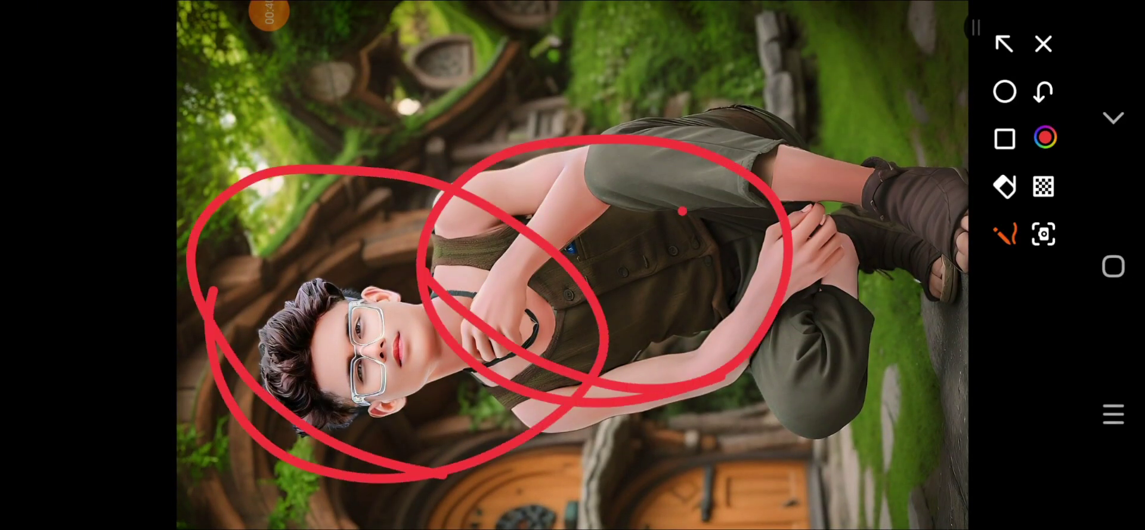
mouse_move(683, 211)
mouse_down()
mouse_move(710, 119)
mouse_move(781, 292)
mouse_up()
click(1043, 44)
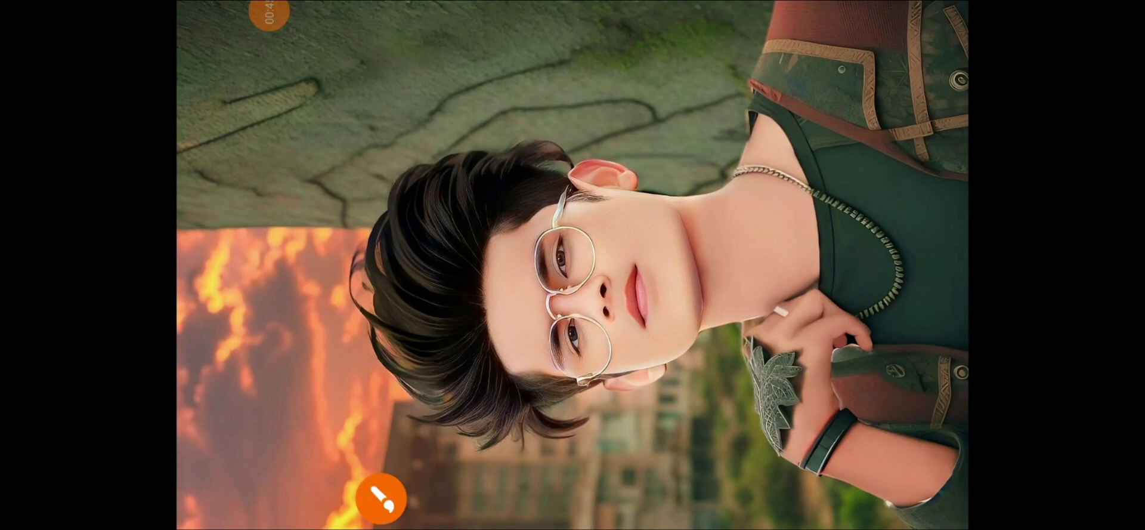
- Circle the glasses portrait's face and arrow its shoulder in red, then clear
click(382, 498)
drag(372, 316, 778, 274)
click(1004, 43)
drag(878, 93, 790, 118)
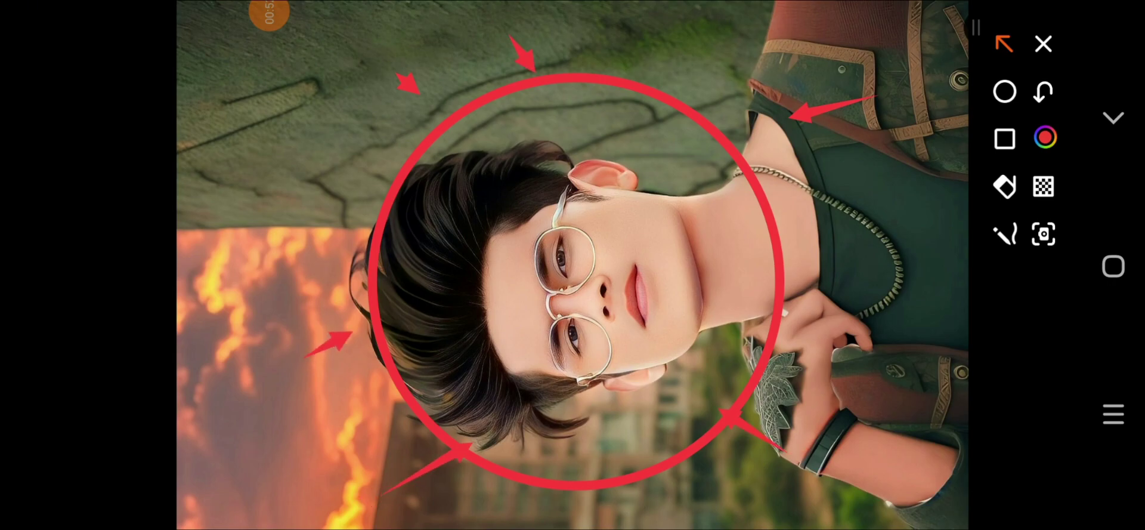
click(1044, 42)
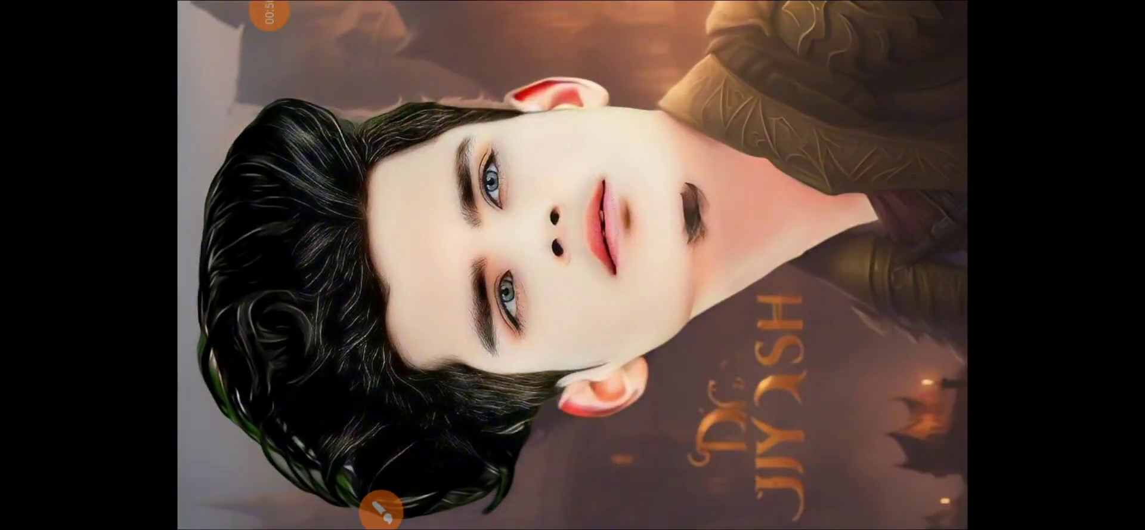
- Circle the fantasy portrait's face, arrow its collar, clear, and return to Gallery Albums
click(382, 498)
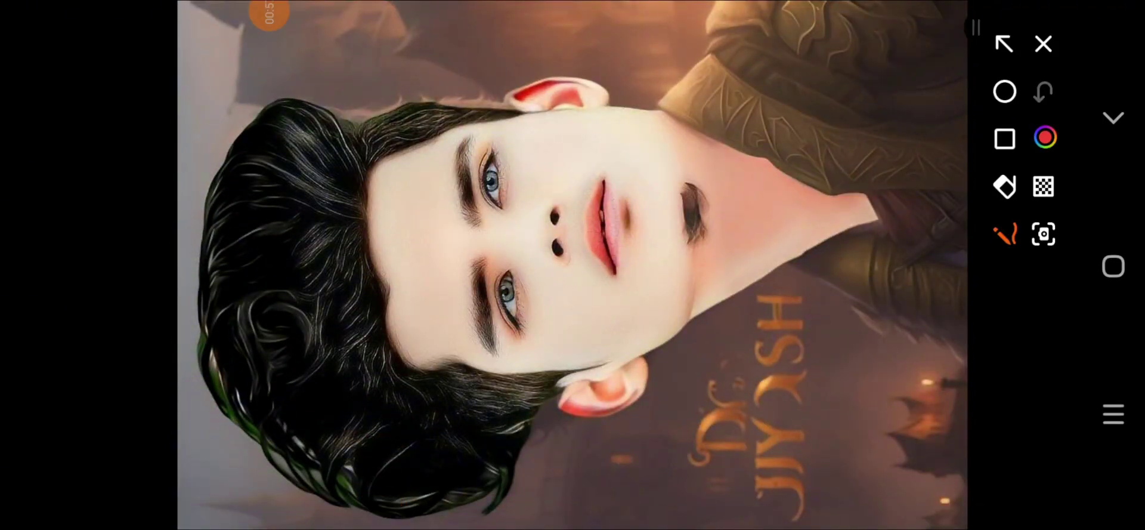
click(1004, 91)
drag(288, 312, 726, 205)
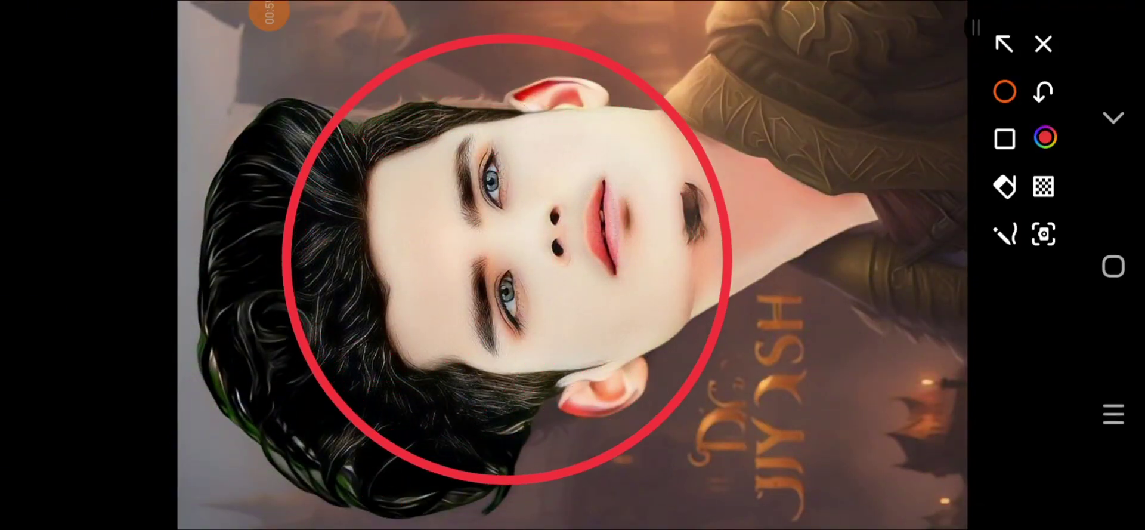
click(1004, 43)
drag(849, 111, 750, 125)
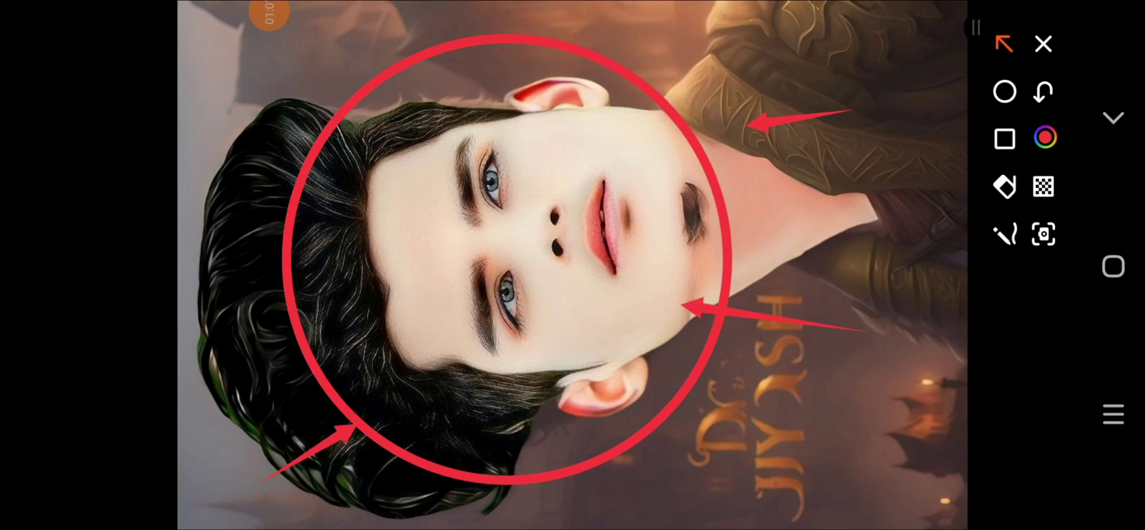
click(1043, 43)
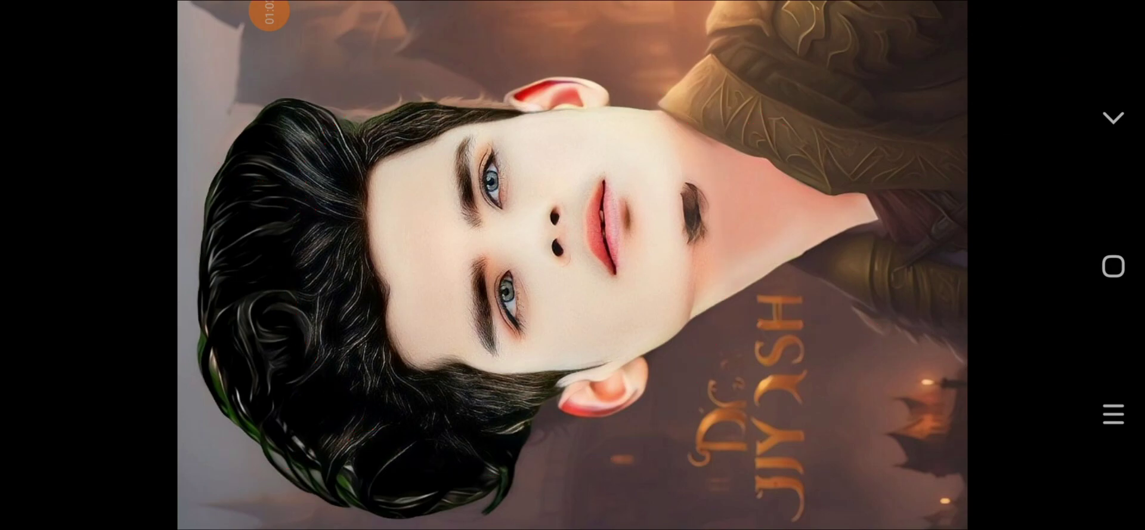
key(Escape)
key(Escape)
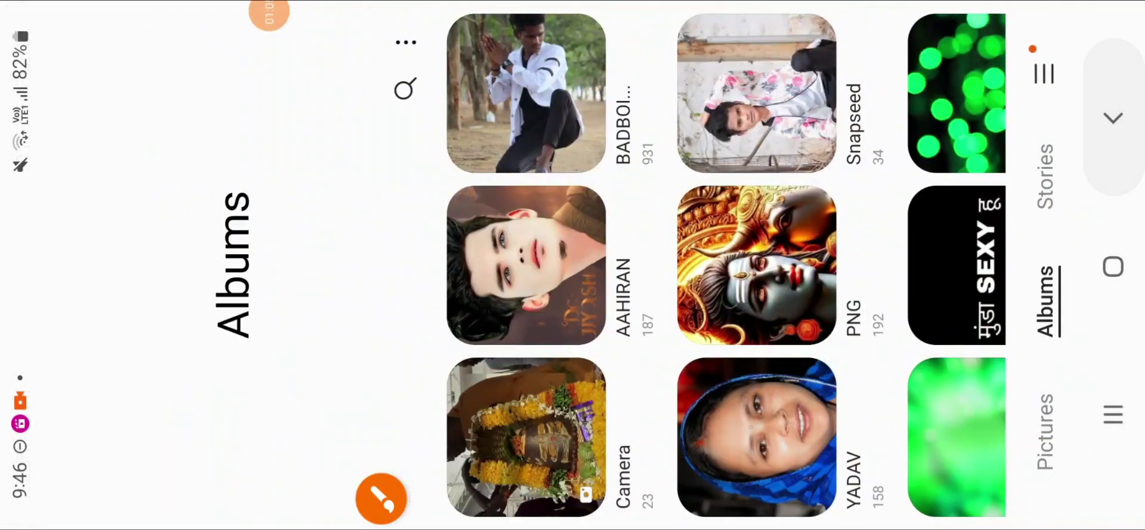
- Open the green STYLISH photo from the AAHIRAN album and bring up its share sheet
click(527, 263)
scroll(613, 205, down, 5)
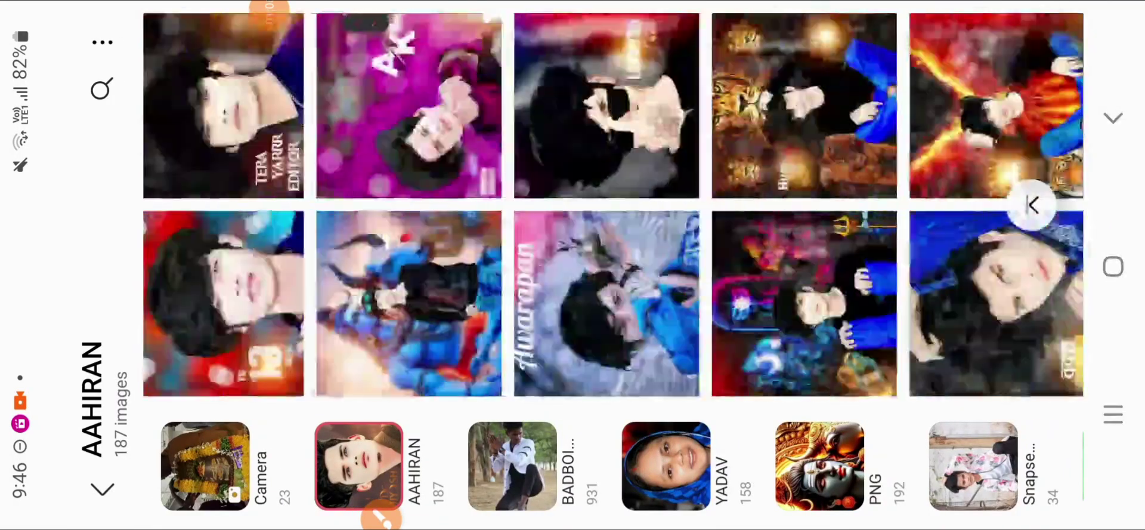
scroll(613, 204, up, 5)
scroll(613, 205, up, 5)
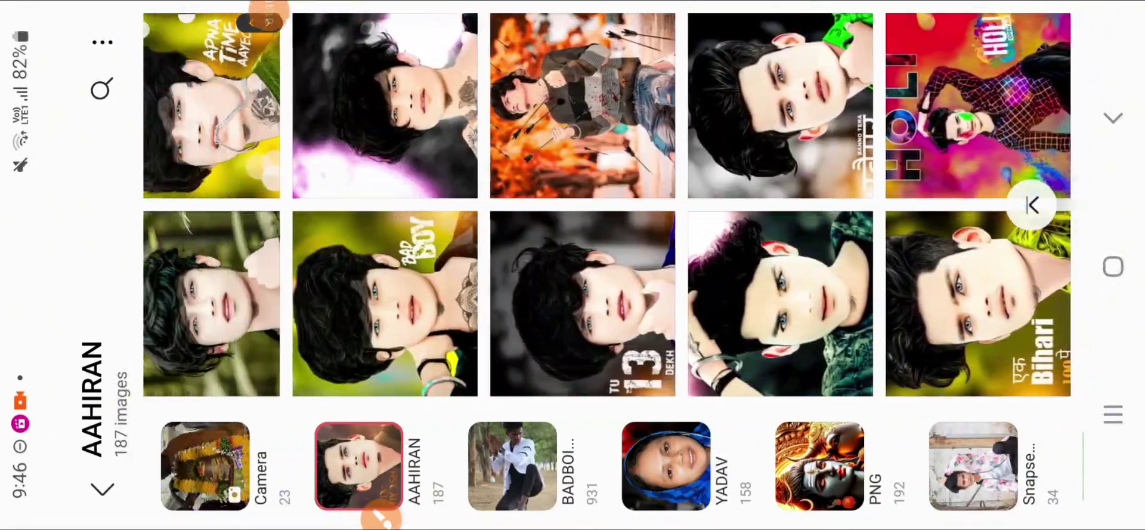
scroll(613, 205, up, 3)
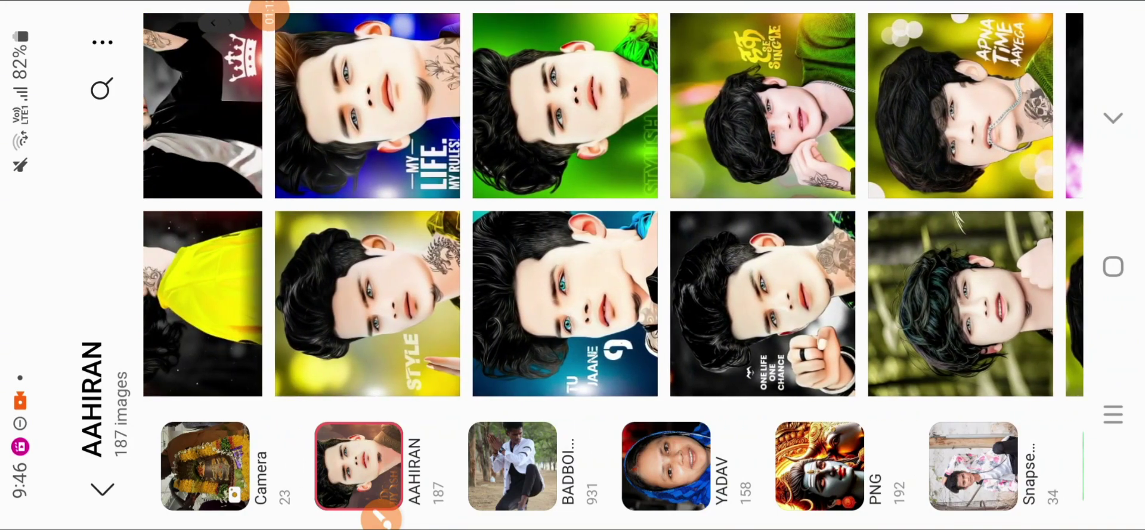
click(562, 105)
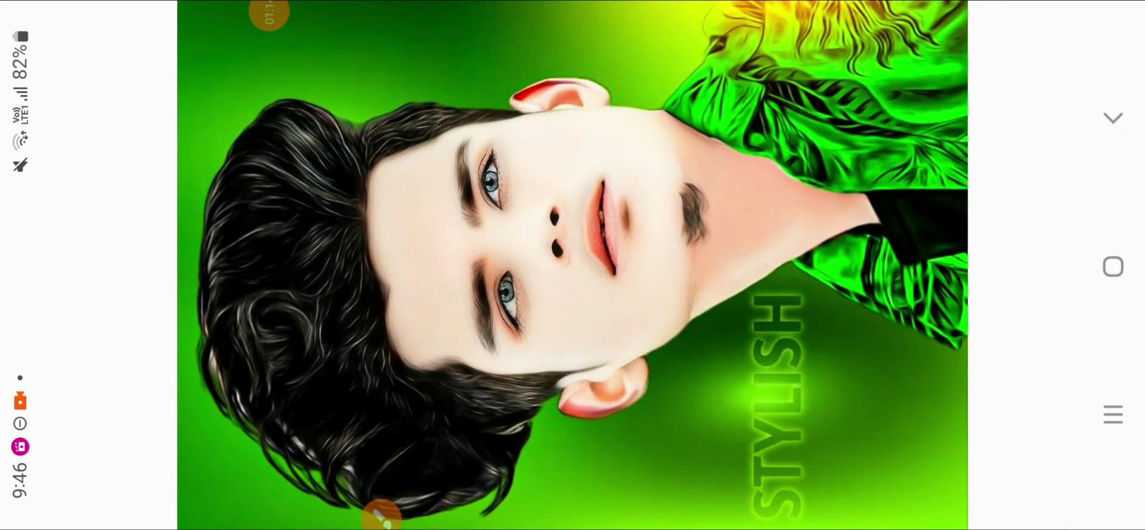
click(1047, 265)
scroll(984, 265, up, 5)
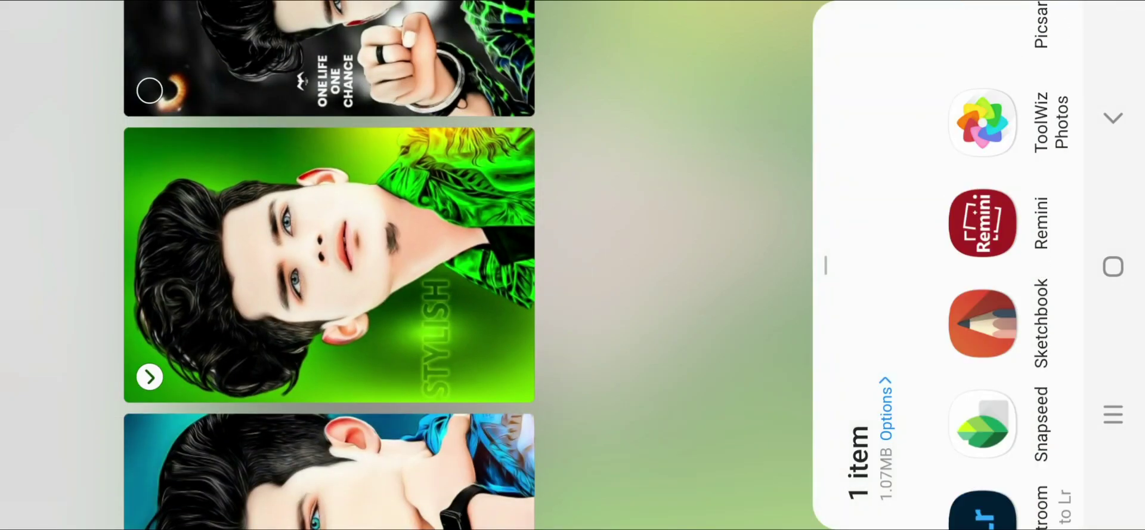
- Reopen Gallery, the AAHIRAN album and STYLISH photo, and scroll its share apps to Photoroom
click(1113, 266)
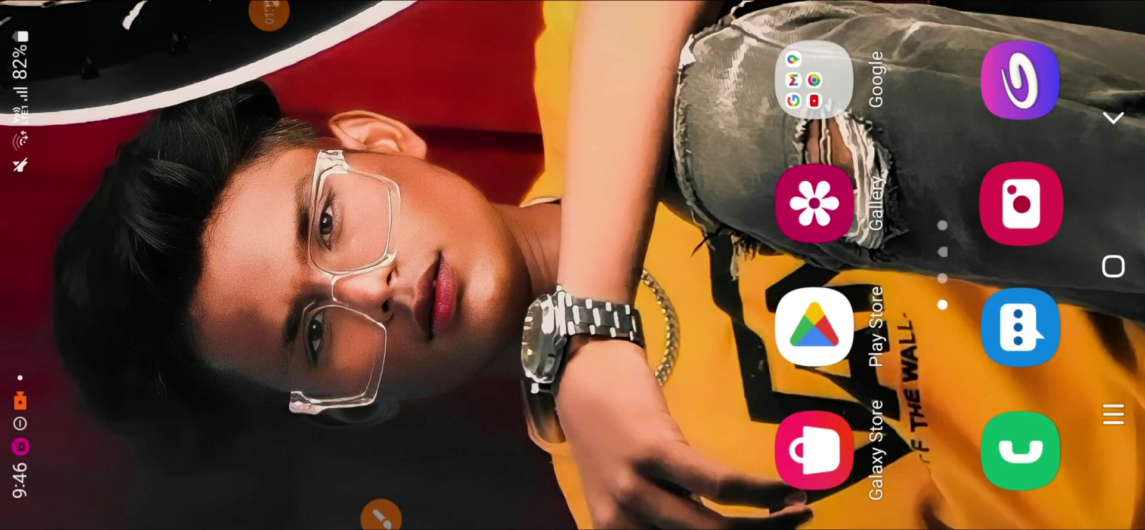
click(814, 203)
click(524, 263)
scroll(596, 203, down, 5)
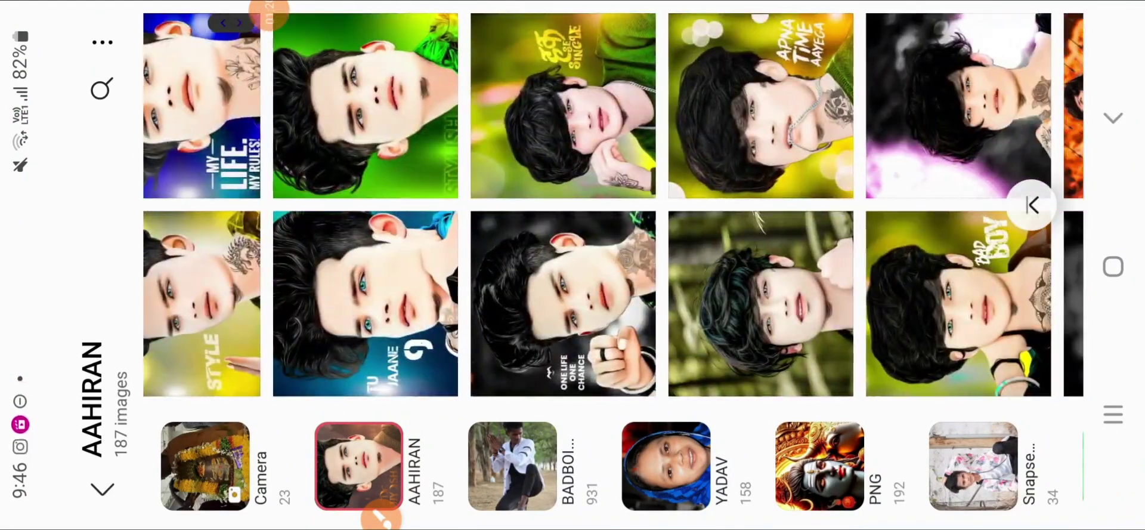
click(365, 106)
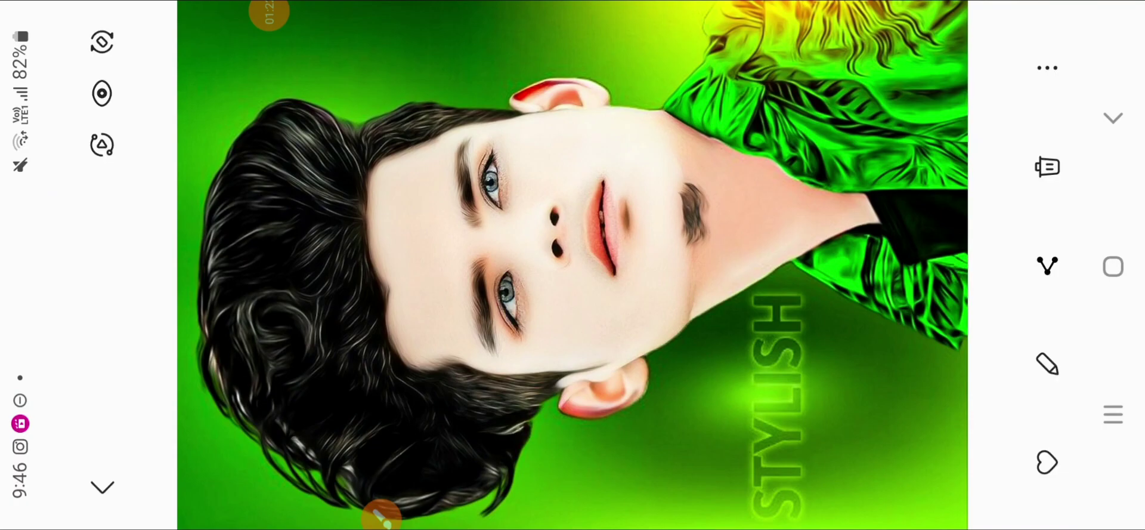
click(1047, 265)
scroll(985, 264, up, 3)
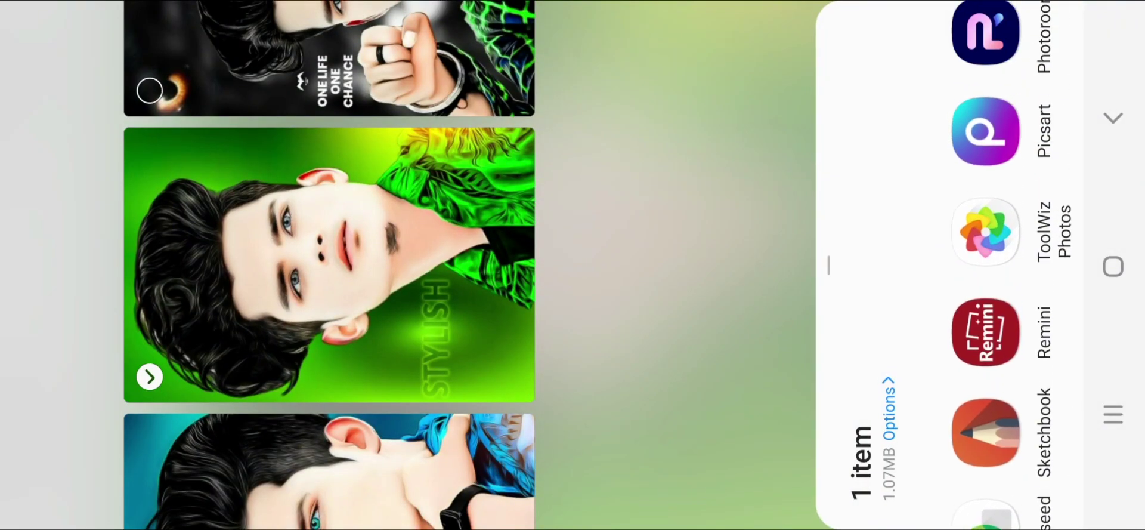
- Send the photo to Photoroom and box the Transparent background option in red
click(986, 131)
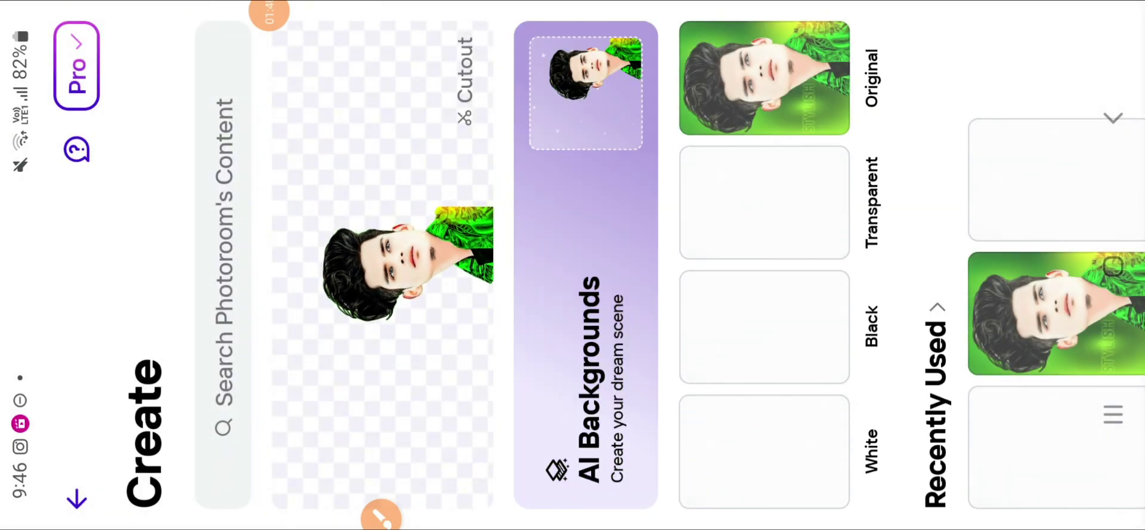
click(381, 513)
click(1004, 138)
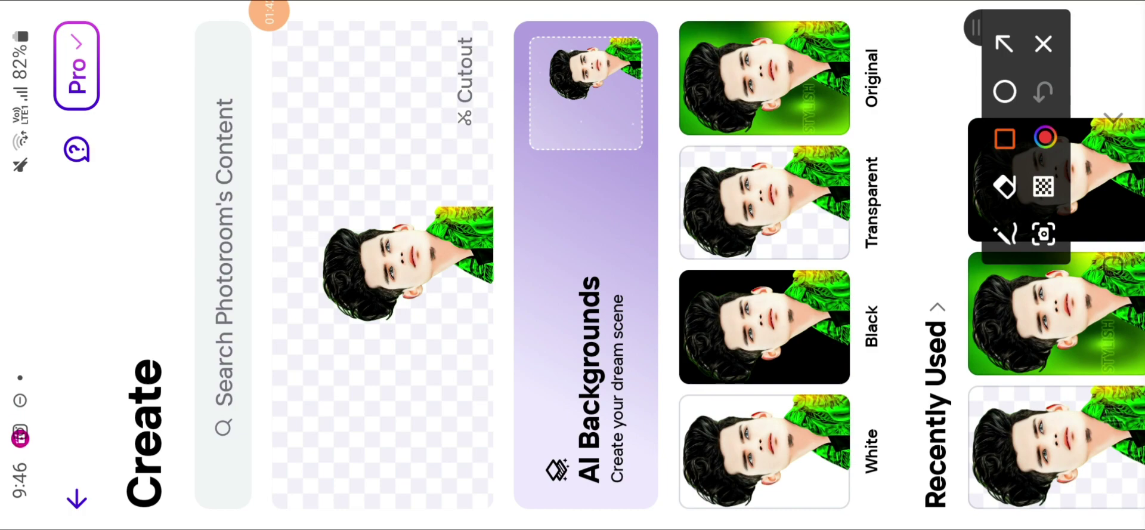
drag(654, 140, 865, 265)
click(1043, 43)
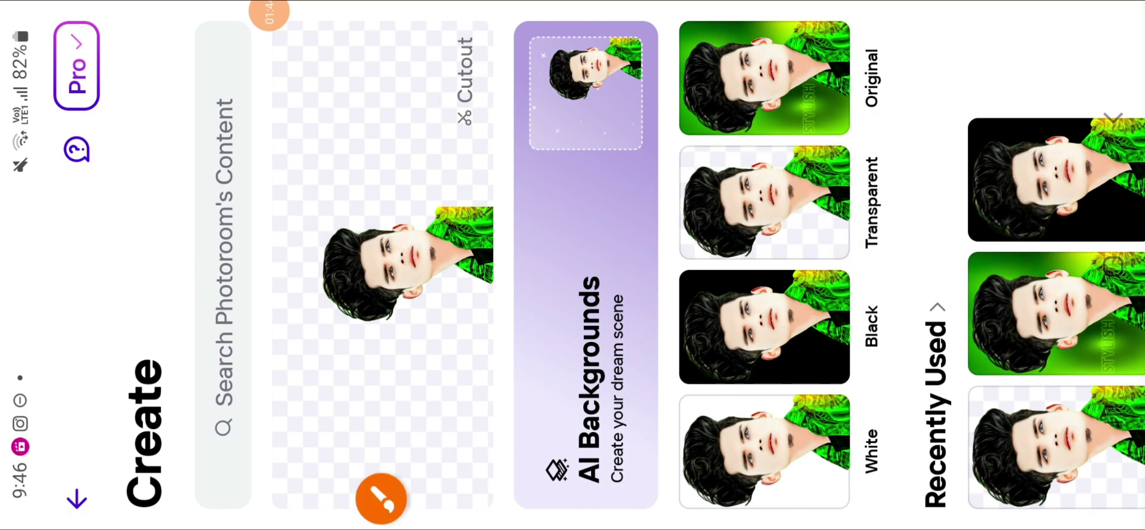
- Pick the Transparent background cutout, export it as a PNG, and go to recent apps
click(764, 201)
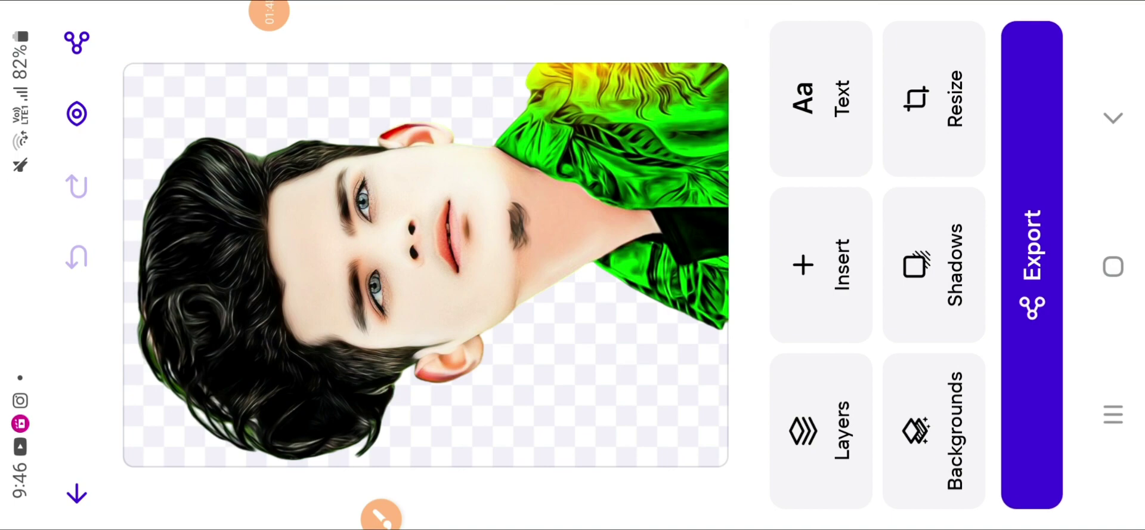
click(1032, 264)
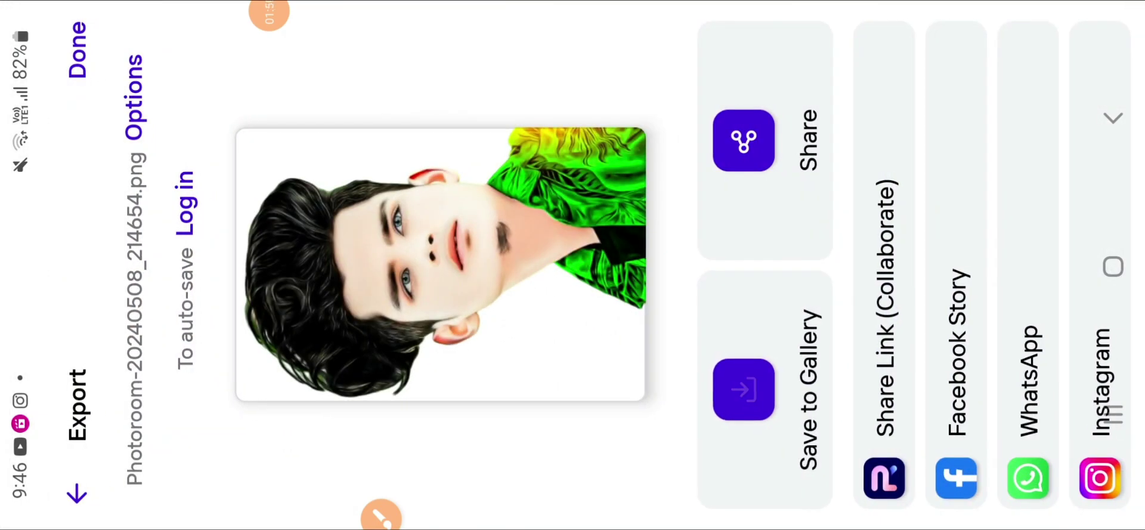
click(1113, 413)
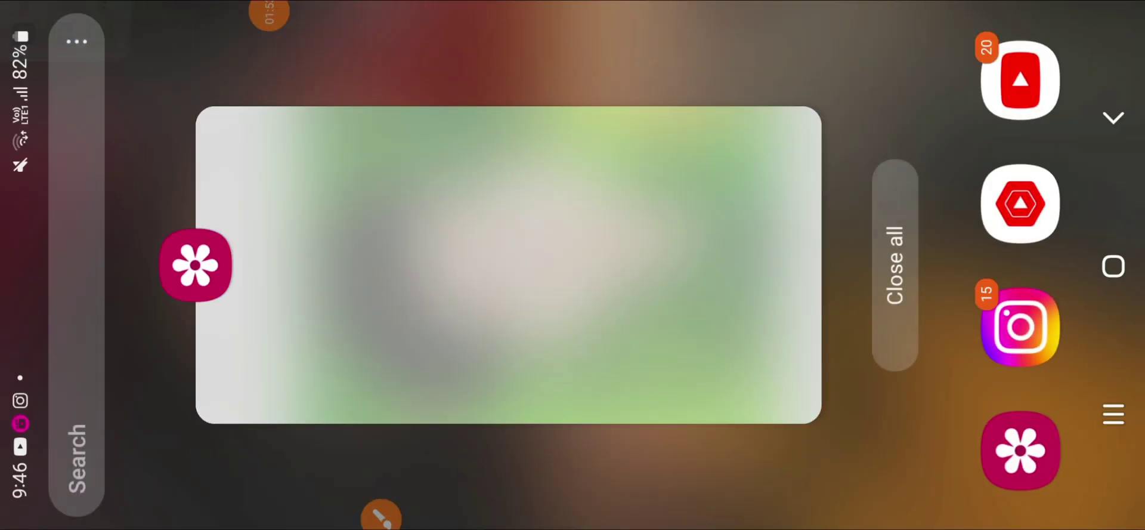
- Reopen Gallery and share the green STYLISH portrait to Photoleap via the More app grid
click(1020, 450)
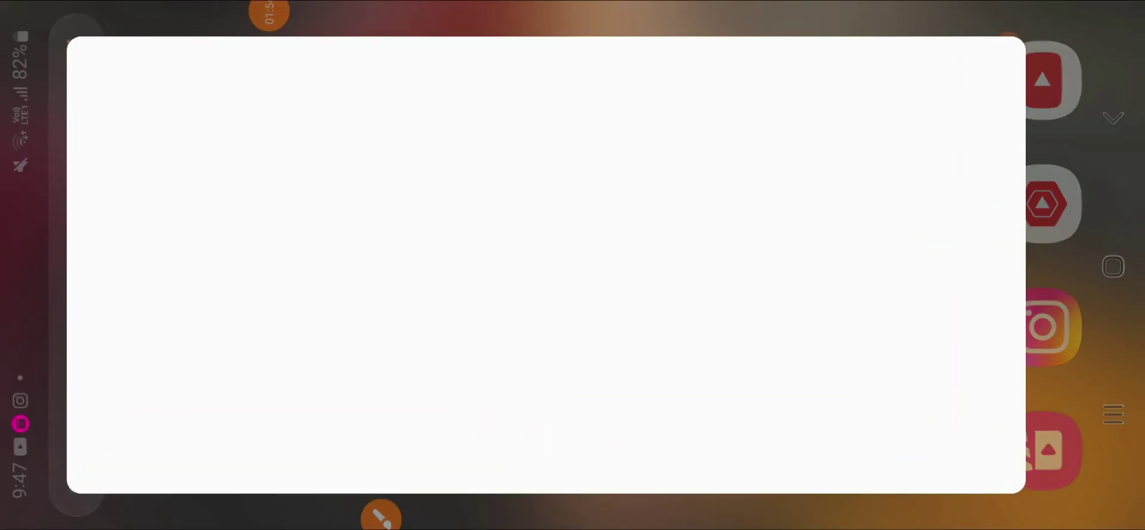
click(1047, 265)
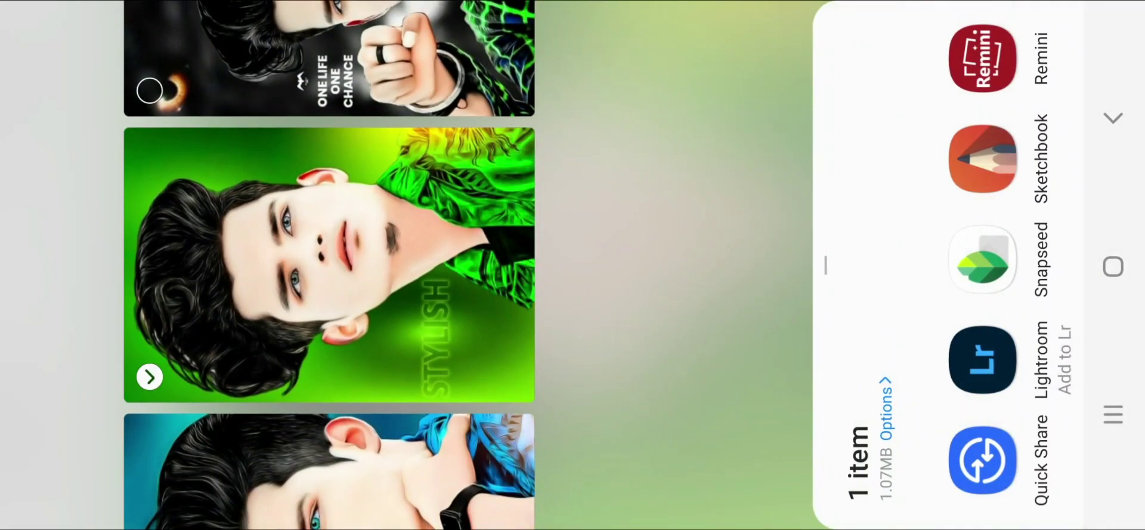
click(1008, 69)
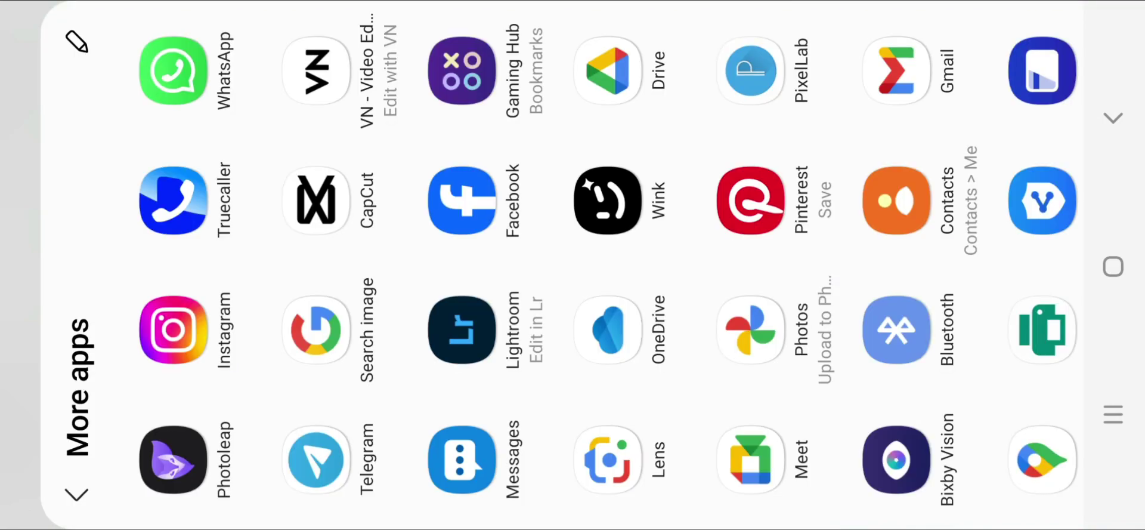
click(173, 459)
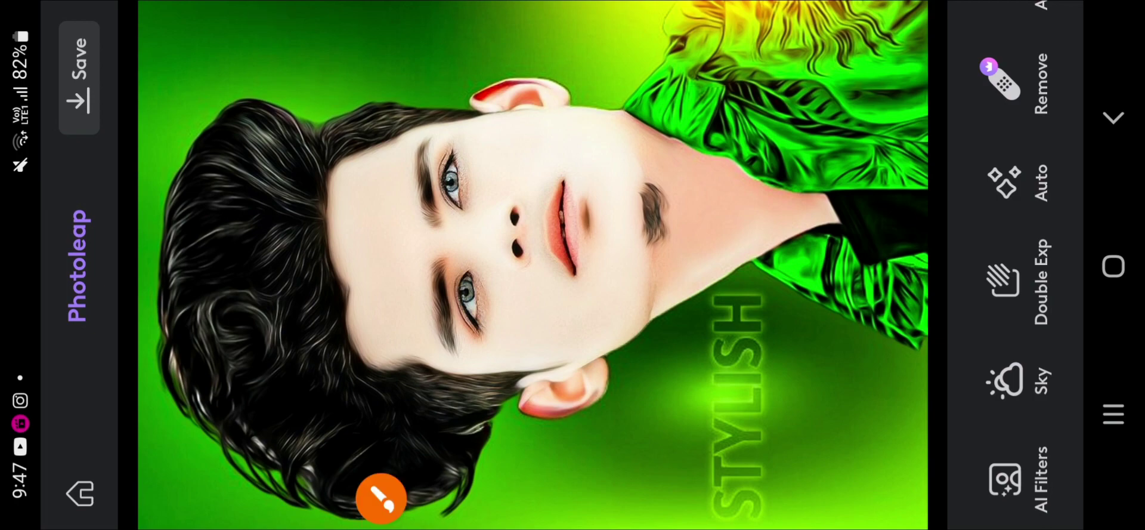
- Circle the AI Filters feature in red, clear it, and scroll the tools strip
click(379, 501)
click(1005, 90)
mouse_move(1005, 521)
mouse_down()
mouse_move(1037, 419)
mouse_move(1077, 527)
mouse_up()
click(1044, 44)
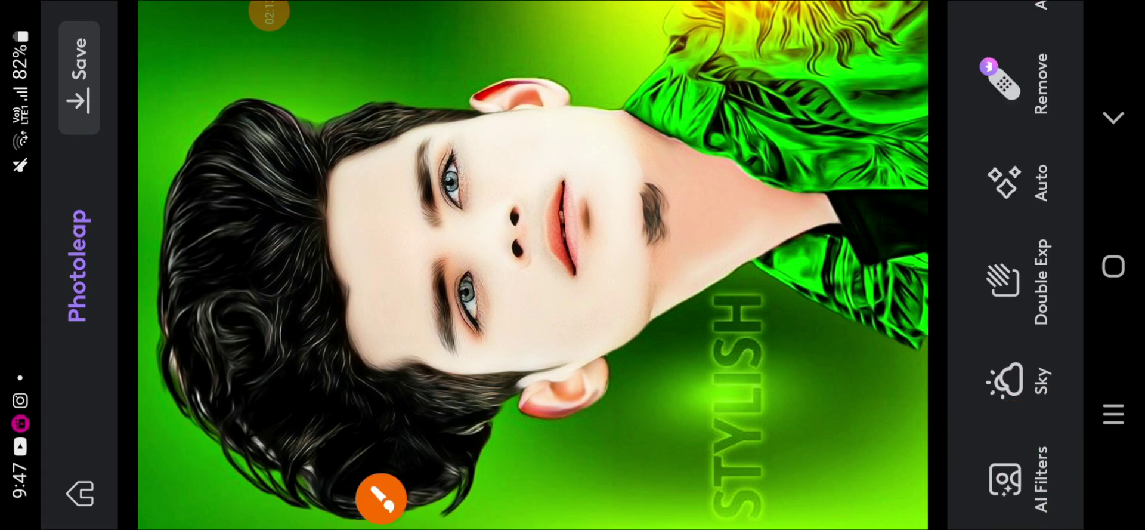
drag(1014, 179, 1014, 478)
- Circle the Scene tool in red, clear the mark, and launch AI Scenes
click(380, 499)
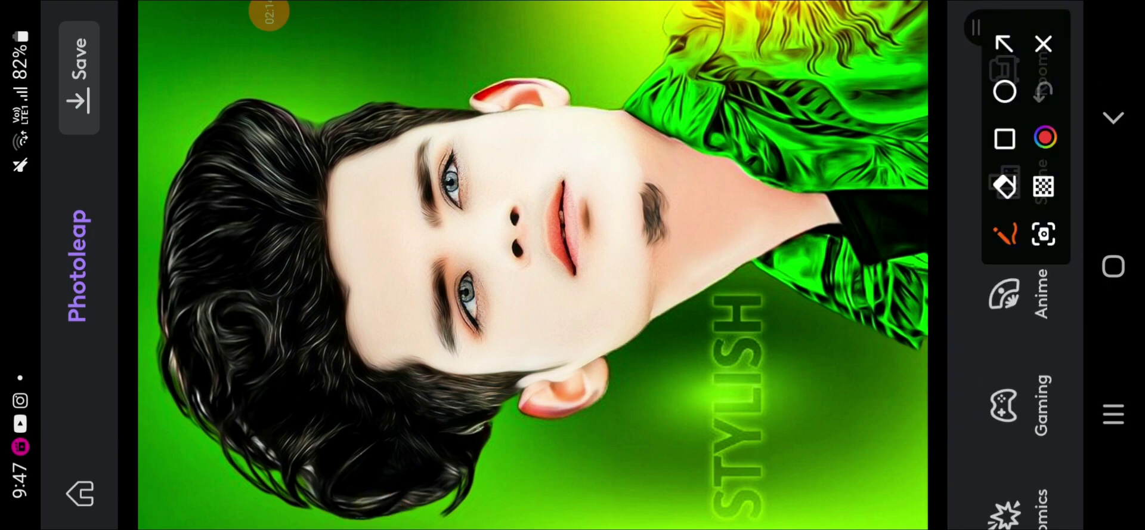
drag(976, 26, 808, 31)
click(836, 95)
drag(961, 236, 1081, 122)
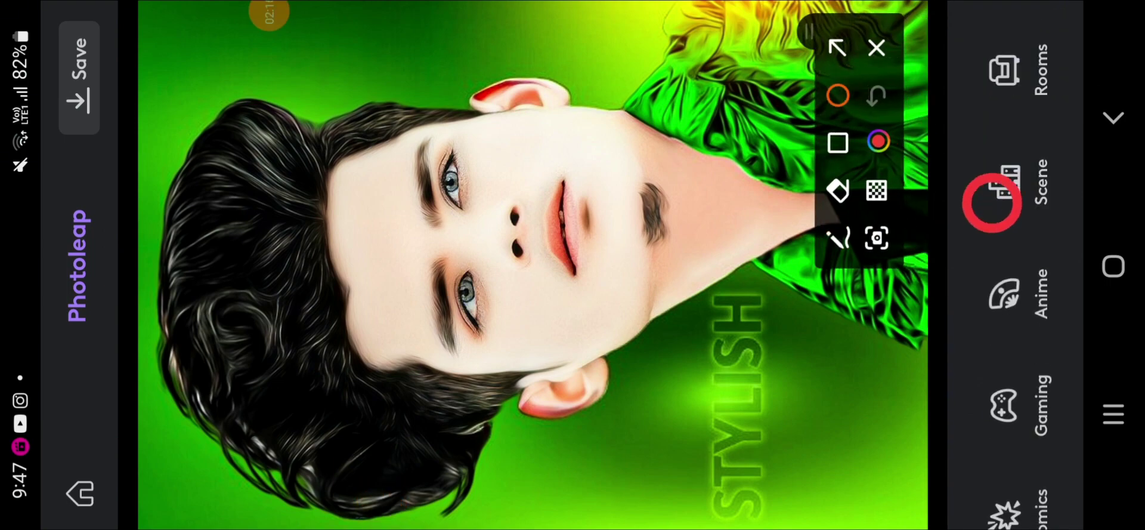
click(877, 47)
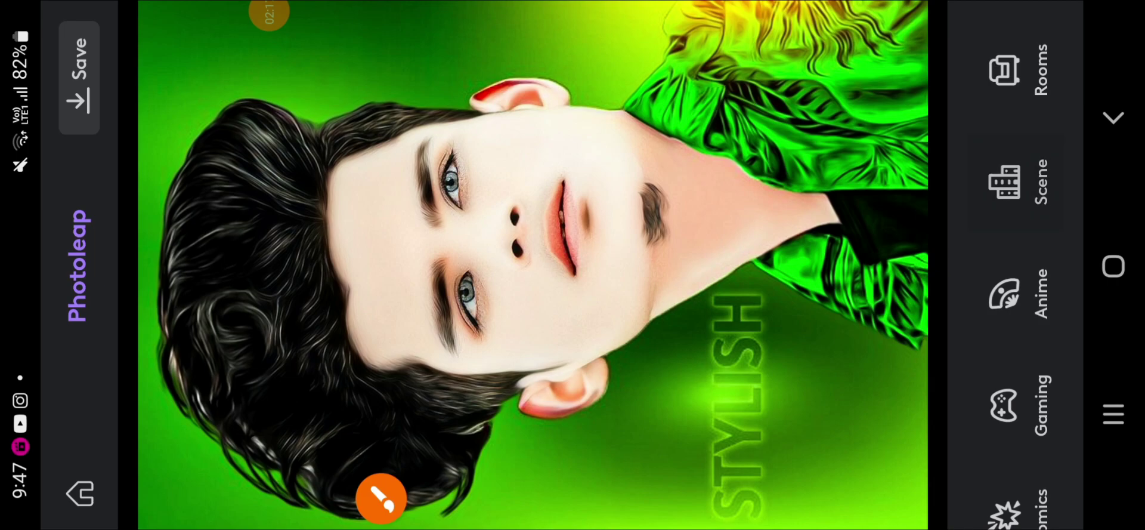
click(1019, 182)
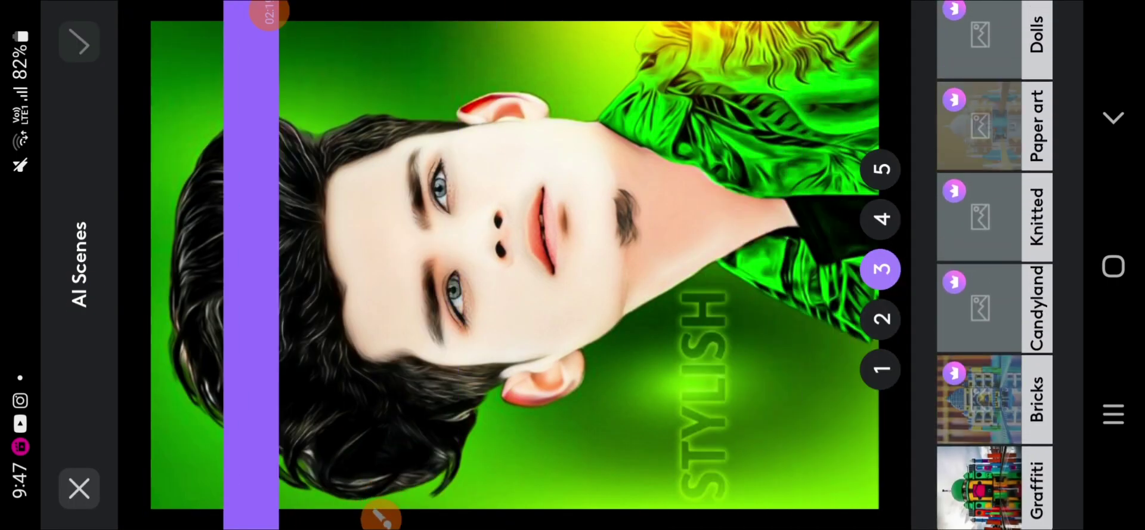
- Scroll to the Fantasy style, apply it, and box Fantasy, Wizardry and Shire in red
mouse_move(995, 89)
mouse_down()
mouse_move(995, 411)
mouse_move(995, 357)
mouse_up()
drag(995, 89, 994, 388)
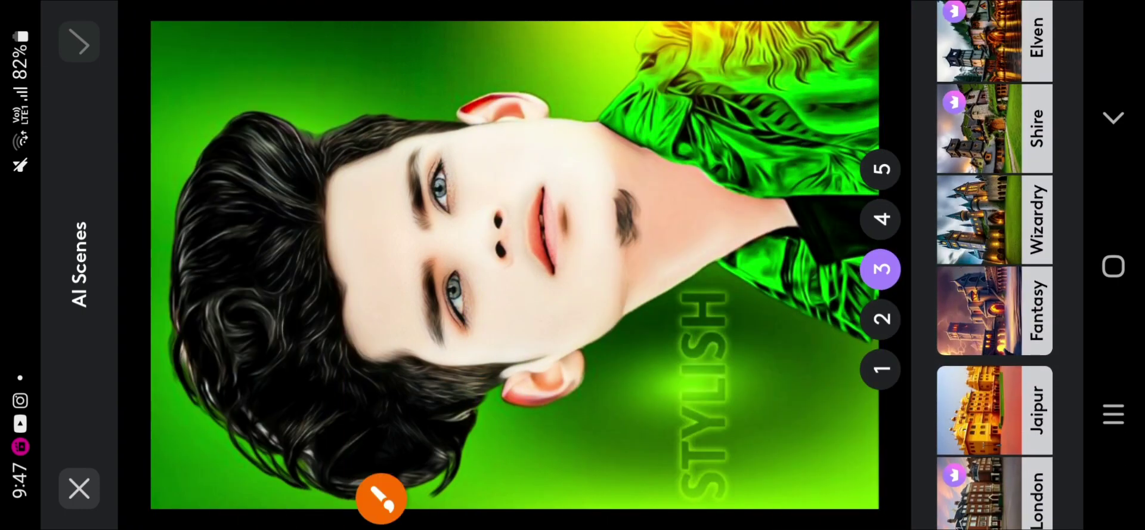
click(381, 498)
click(1005, 138)
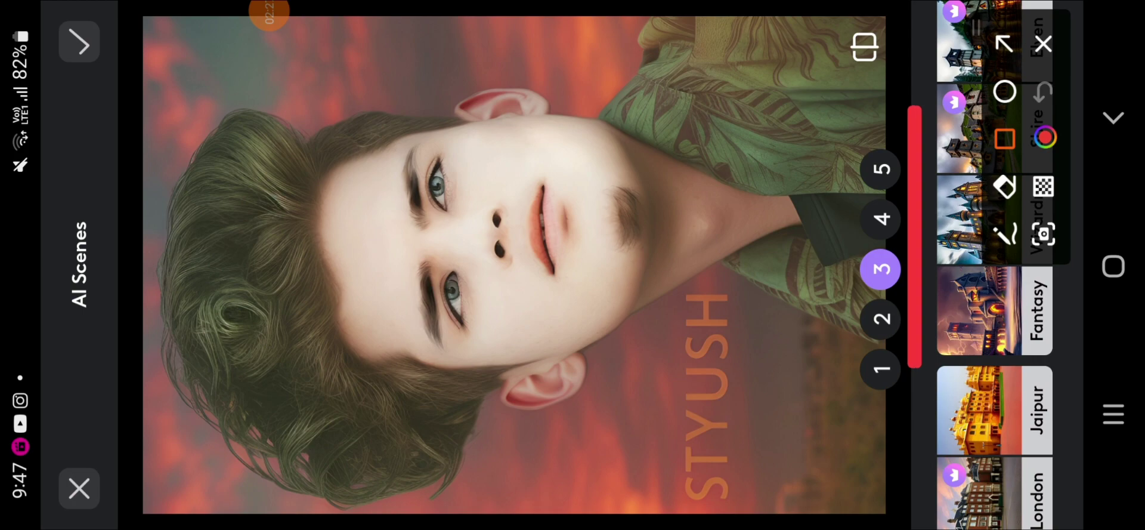
drag(921, 107, 1048, 77)
drag(981, 30, 753, 45)
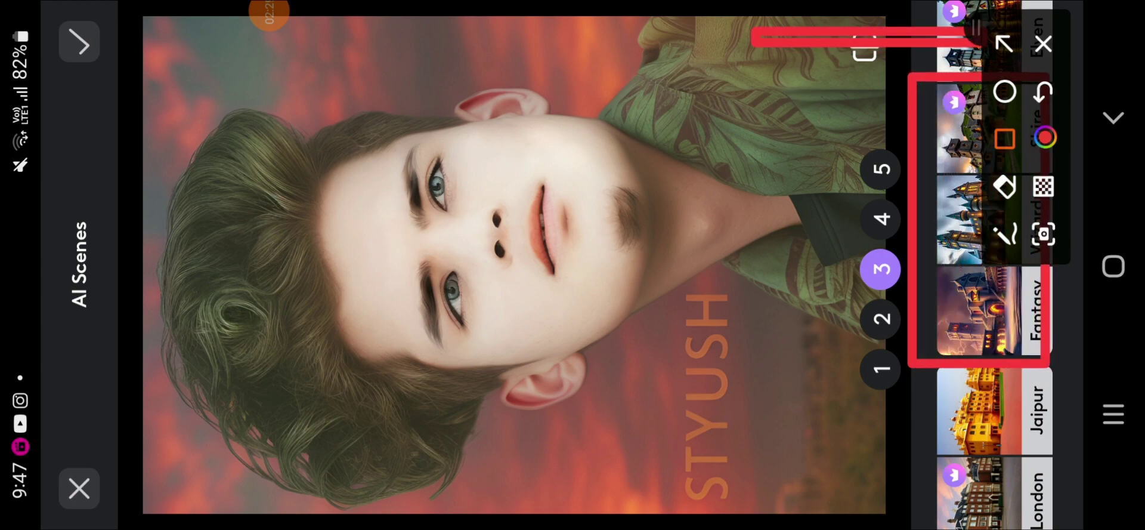
drag(977, 27, 705, 27)
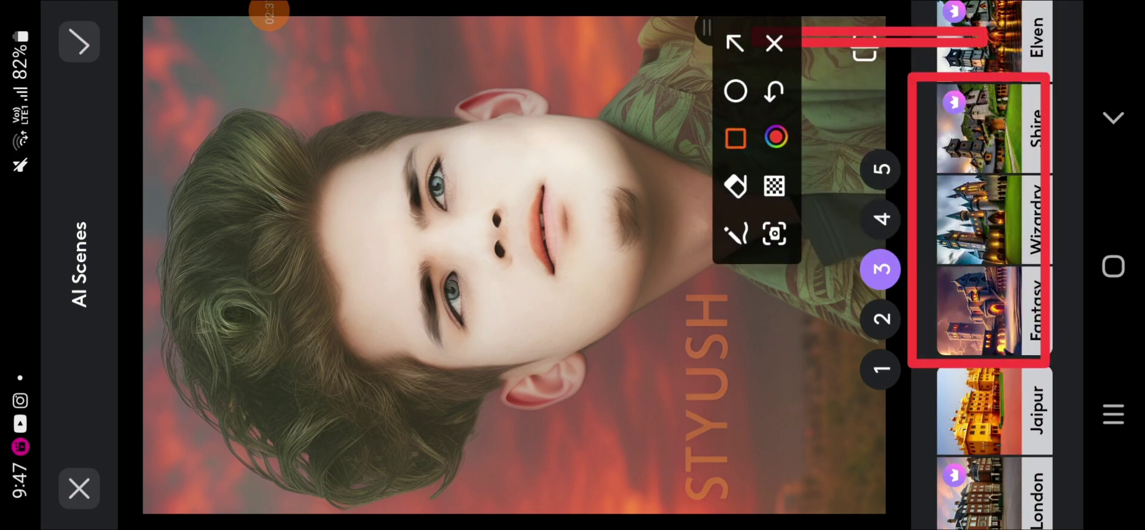
click(774, 43)
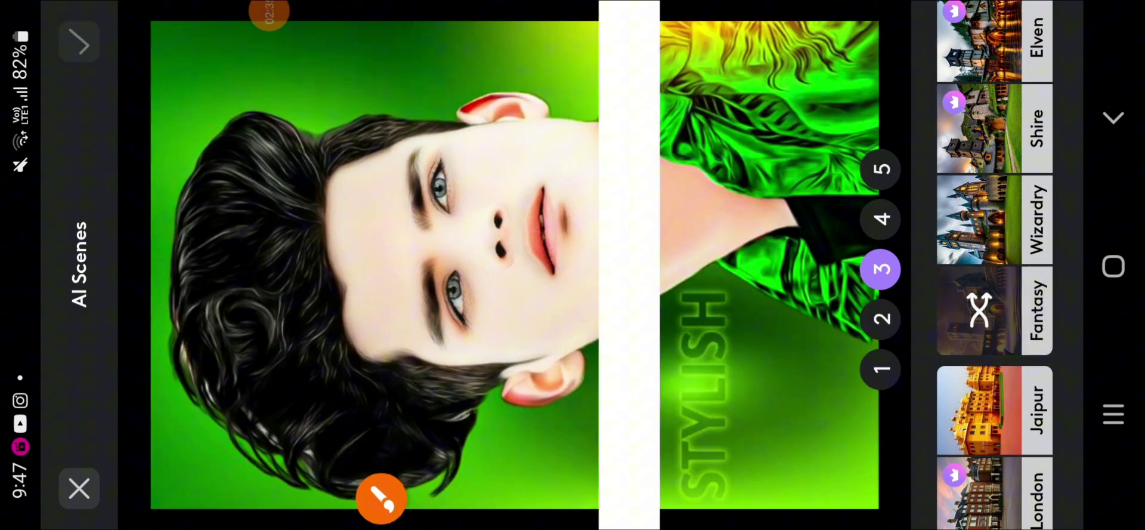
- Choose Fantasy variant 5, compare Wizardry and Shire, then apply the Fantasy scene
click(881, 169)
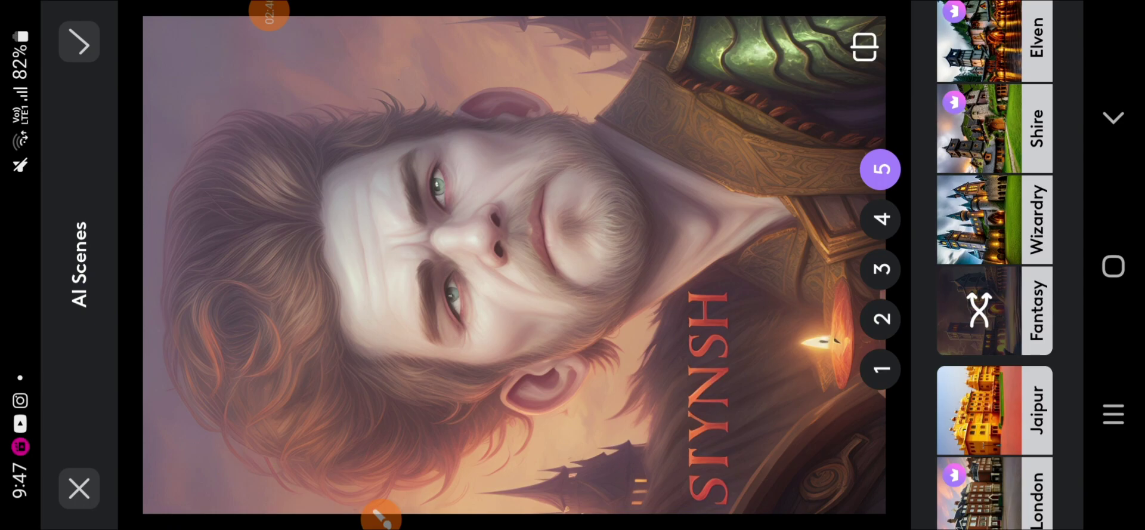
click(865, 46)
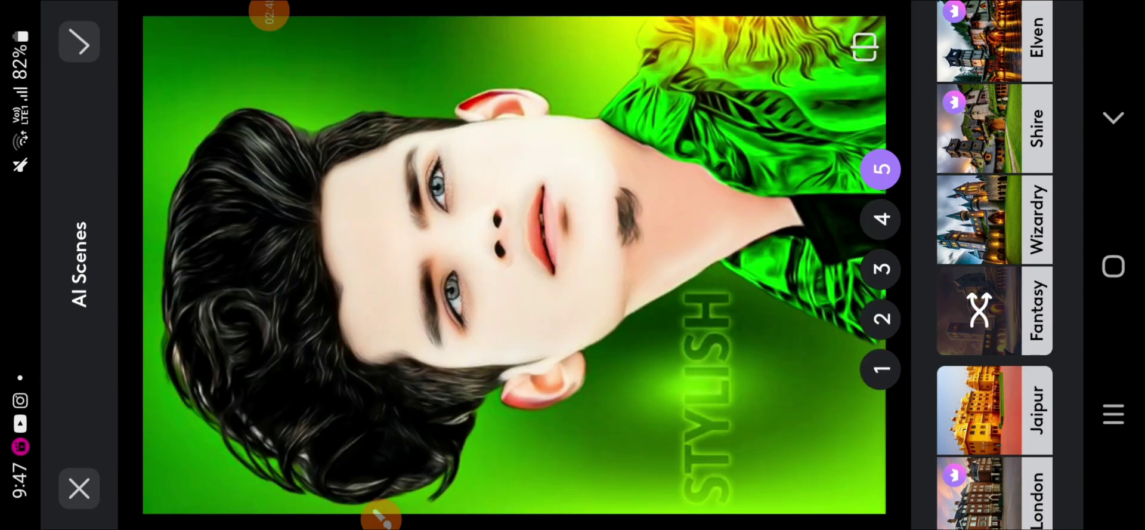
click(995, 219)
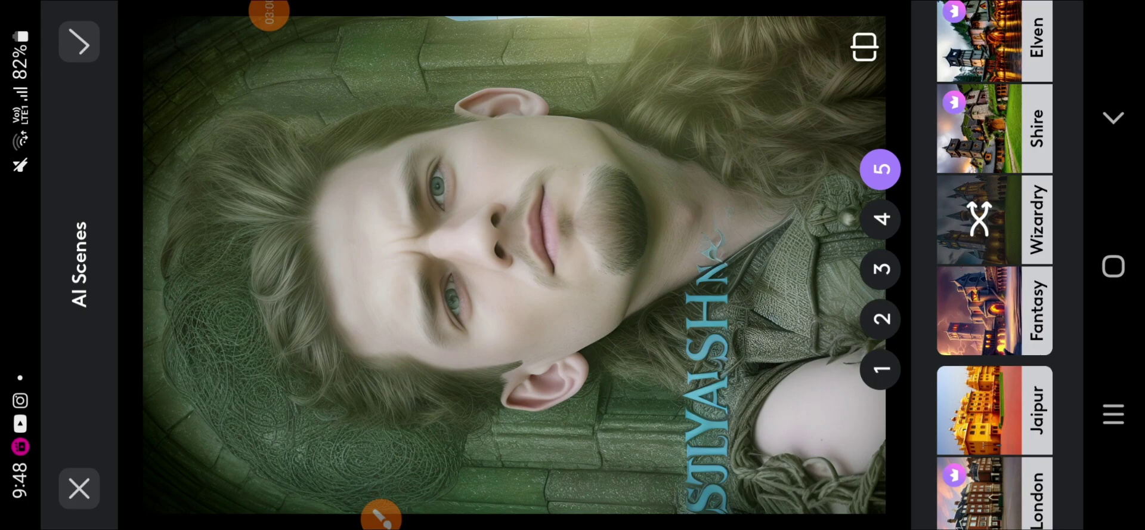
click(978, 128)
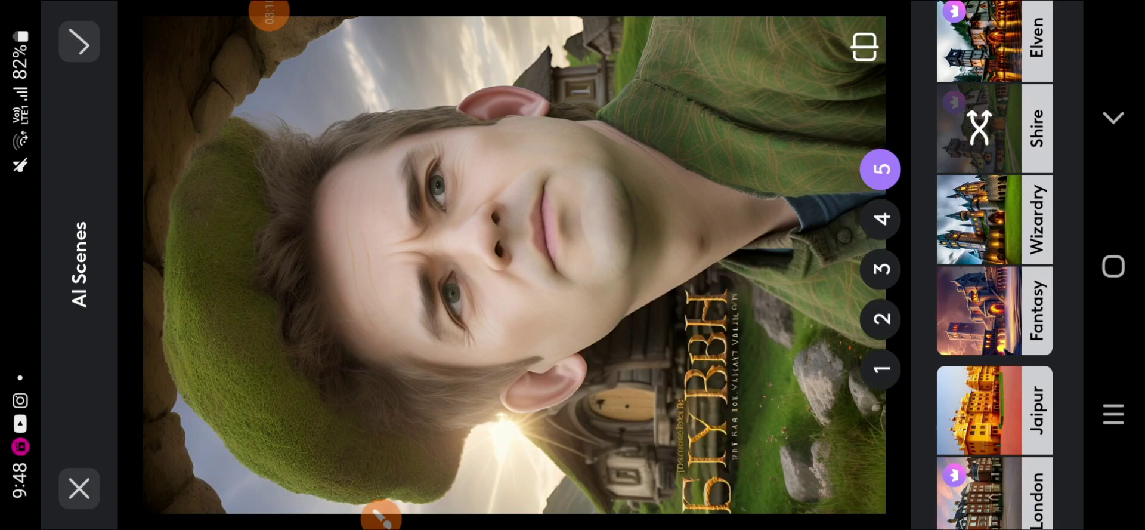
click(995, 310)
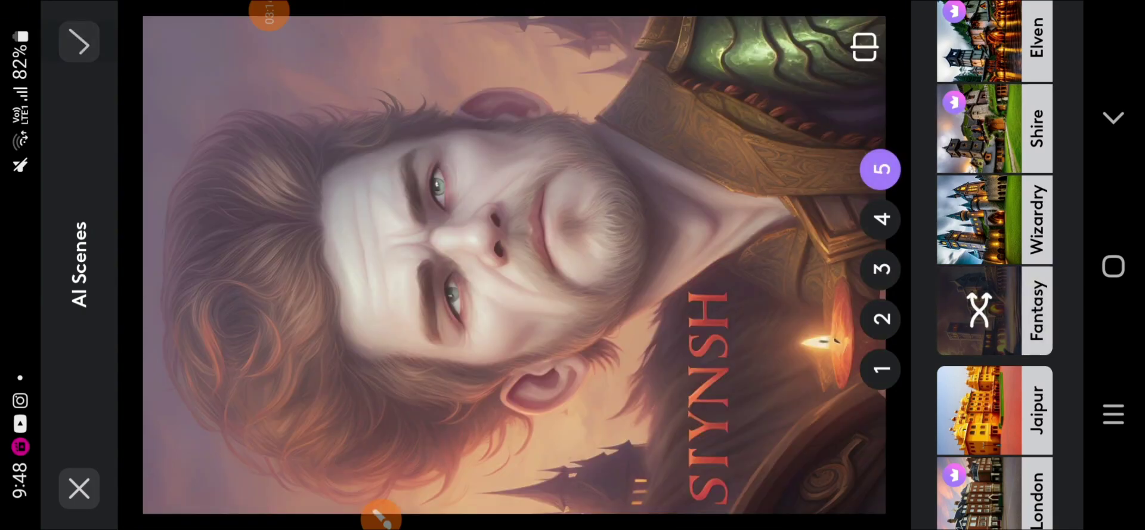
click(78, 41)
- Draw a red arrow pointing to the Save button, then clear it
click(382, 498)
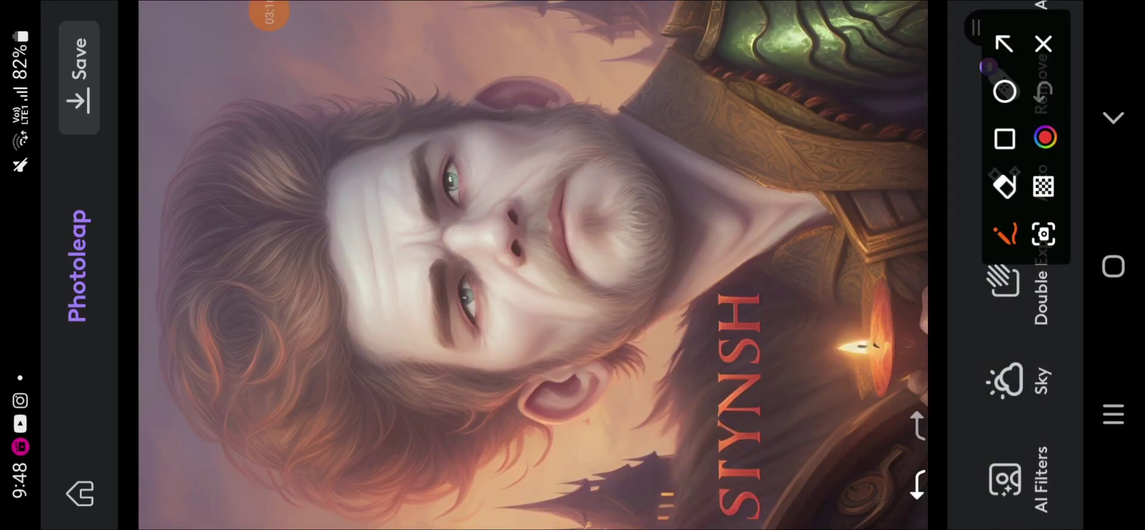
click(1005, 43)
drag(429, 129, 134, 96)
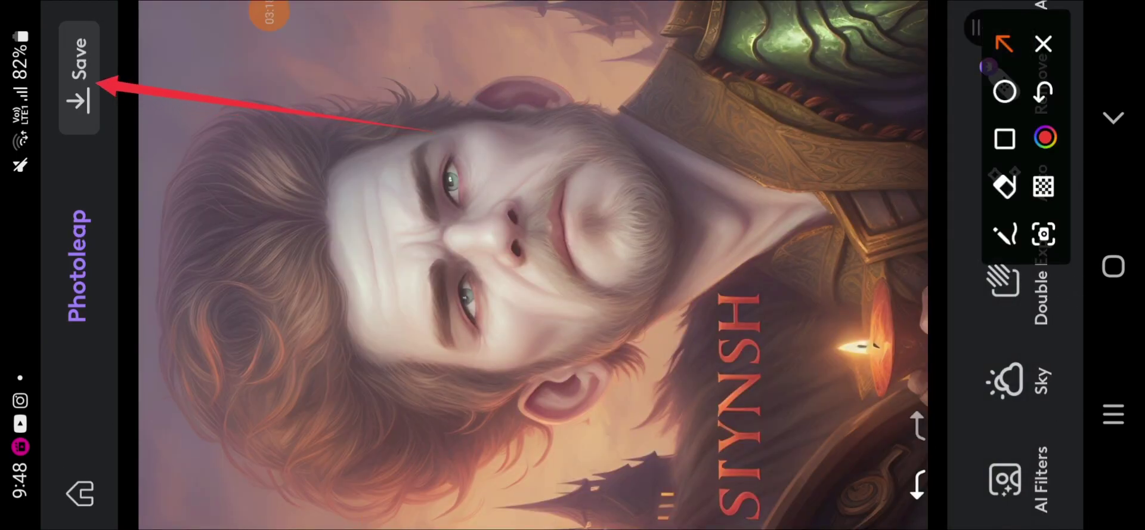
click(1043, 44)
- Save the Fantasy portrait and share it into a new Photoleap project
click(79, 77)
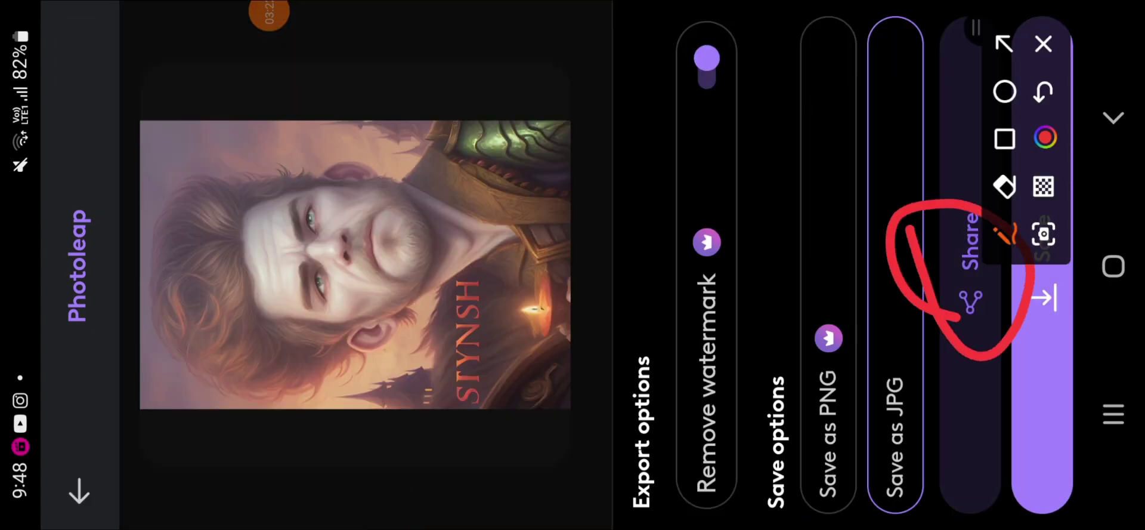
click(971, 263)
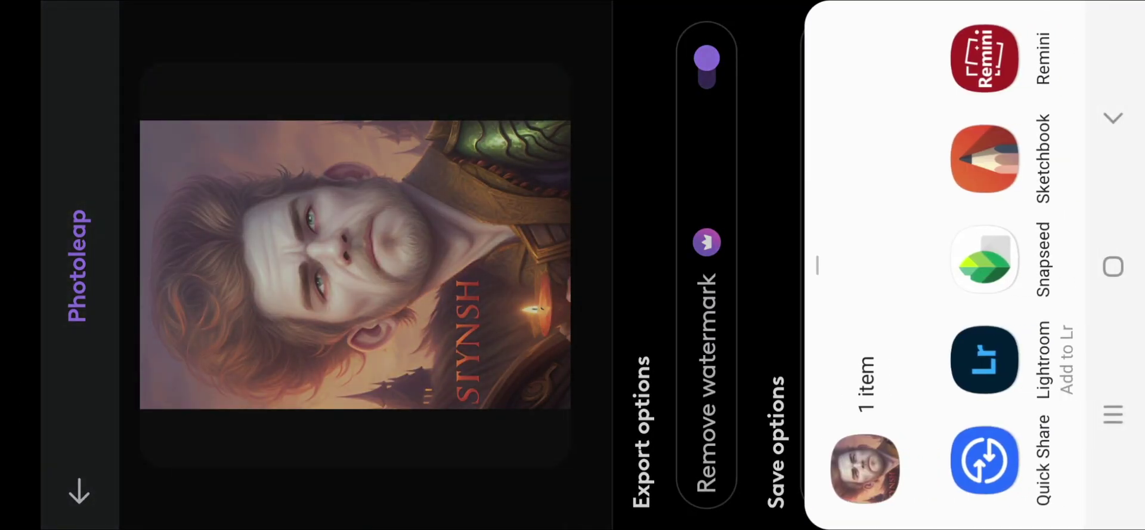
drag(983, 71, 982, 345)
click(983, 119)
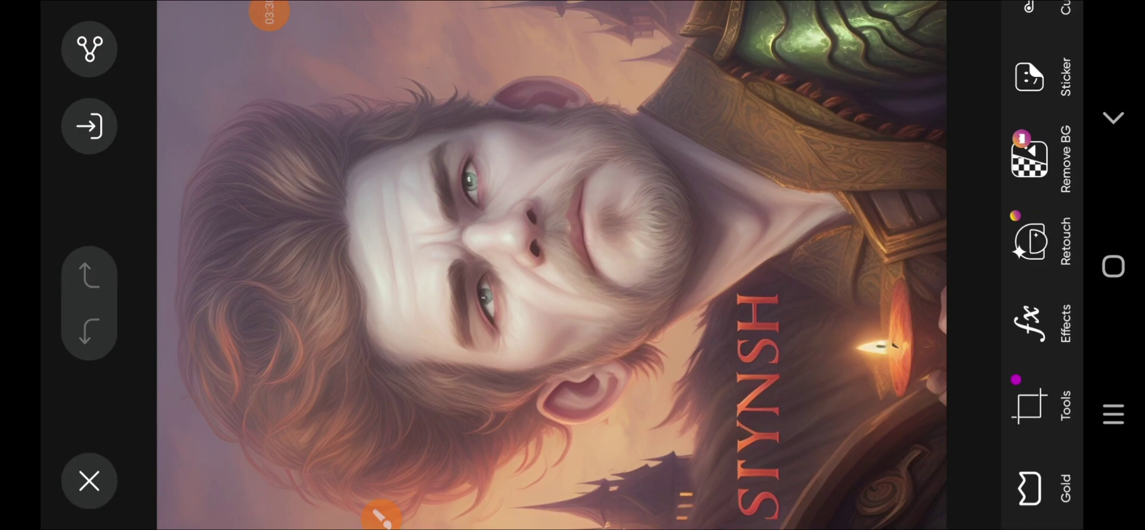
scroll(1038, 265, up, 5)
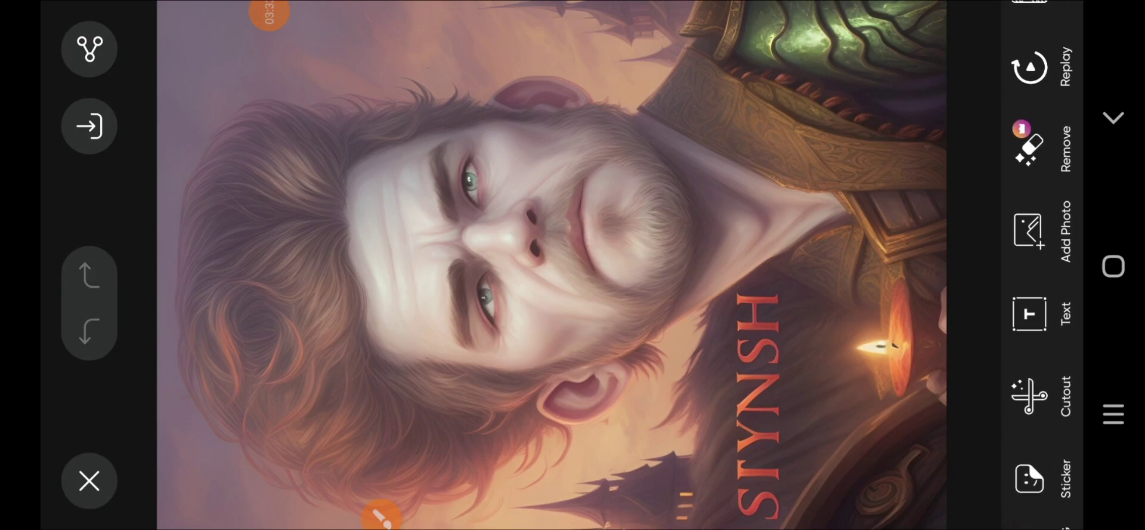
- Add the original green portrait as a layer and enlarge it to nearly fill the canvas
click(1037, 231)
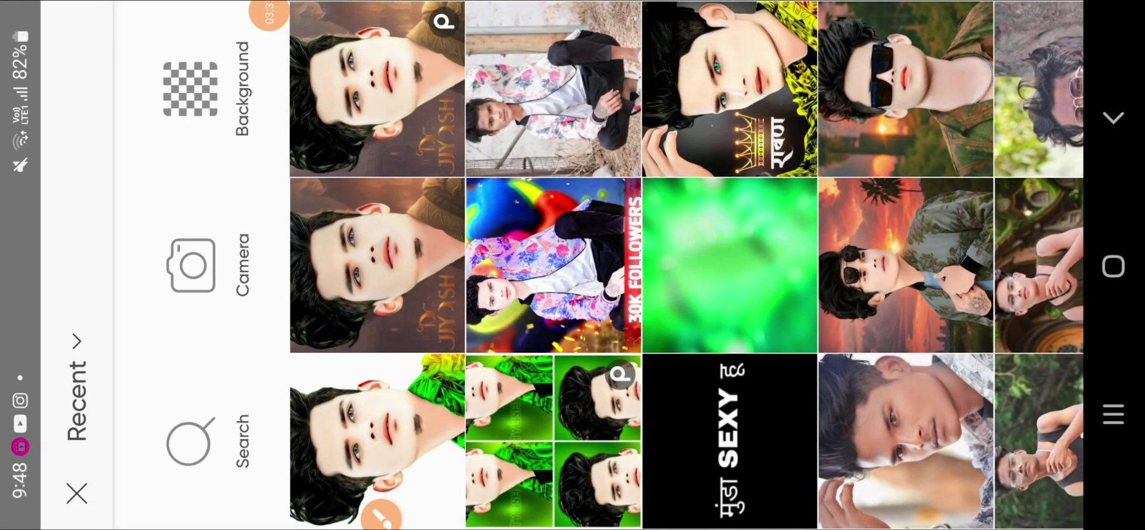
click(377, 441)
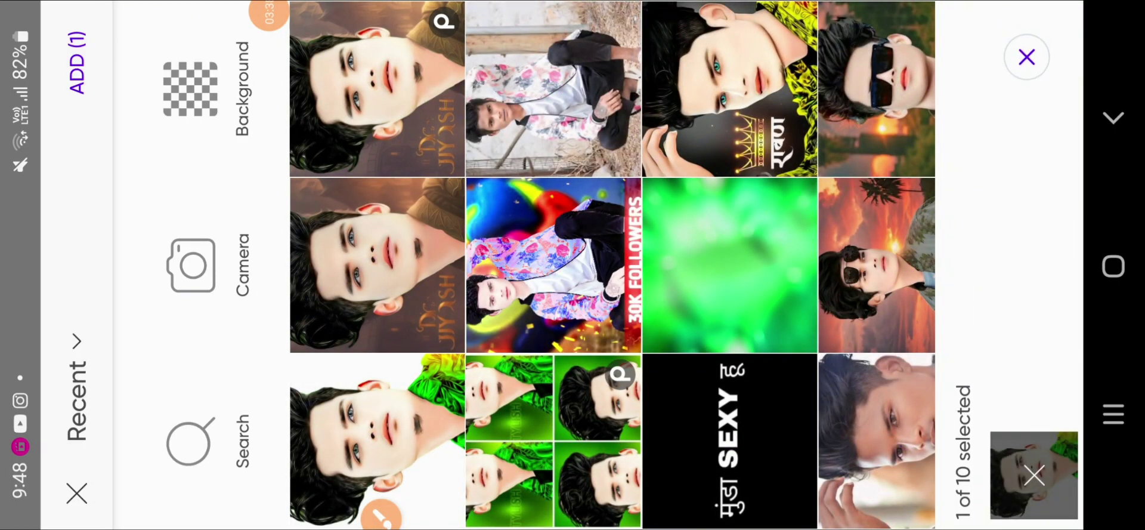
click(77, 63)
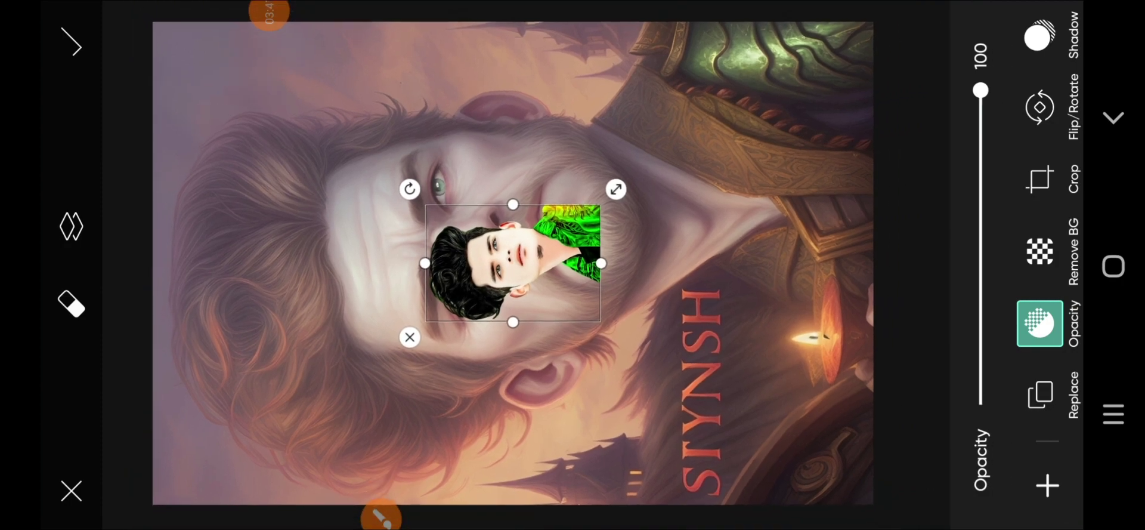
drag(616, 190, 888, 8)
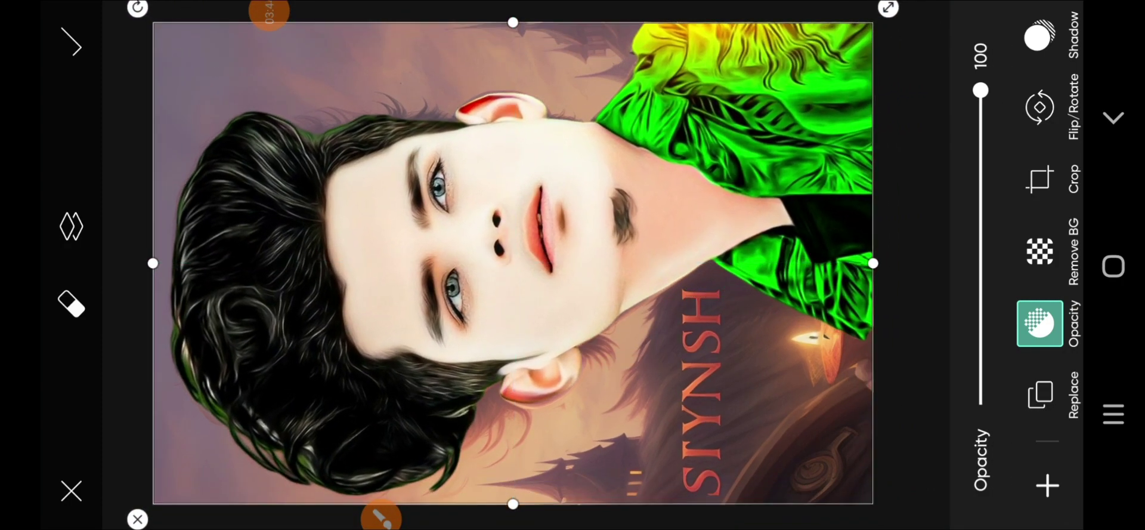
- Point a red arrow at the hair, clear it, and switch to Erase mode
click(381, 517)
click(1004, 43)
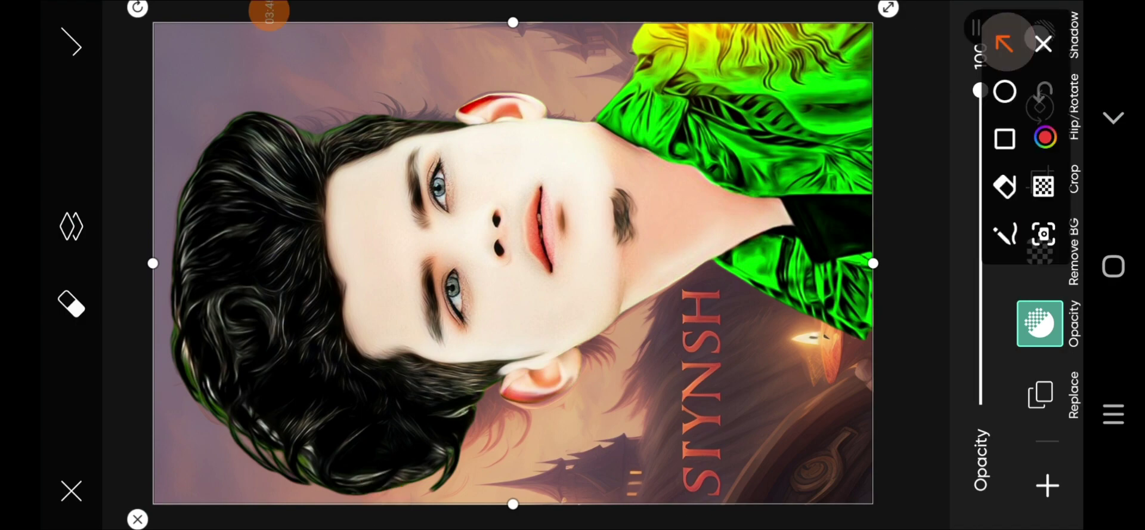
drag(201, 277, 170, 284)
click(1043, 43)
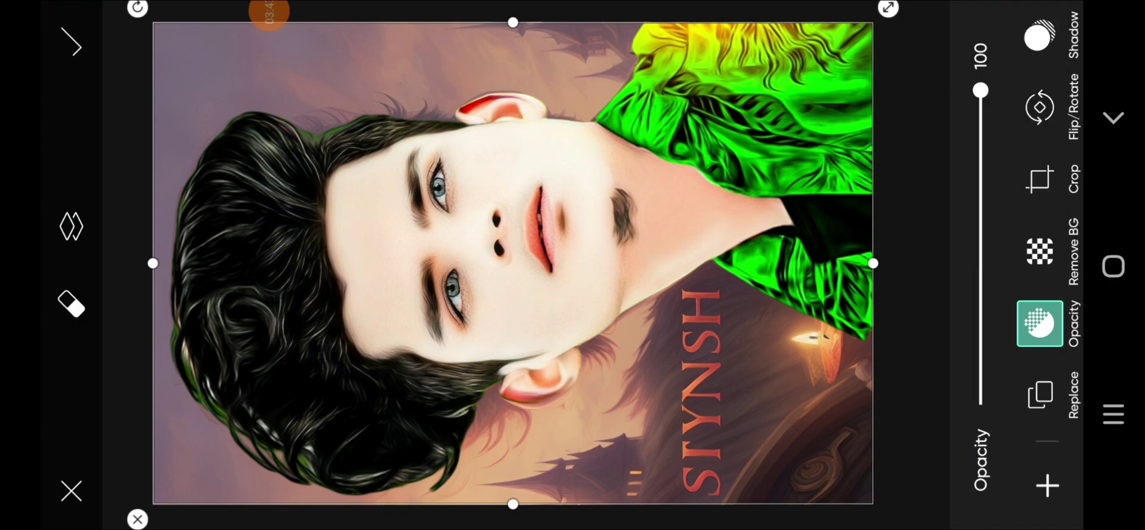
click(71, 304)
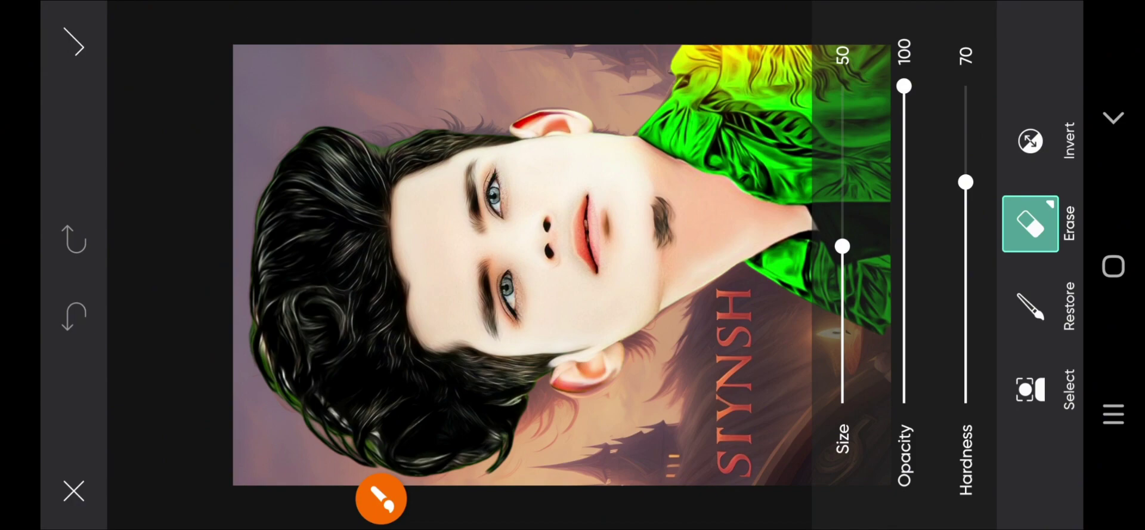
- Circle the face and scribble over the green shirt with red screen annotations, then clear them
click(381, 498)
drag(319, 221, 516, 395)
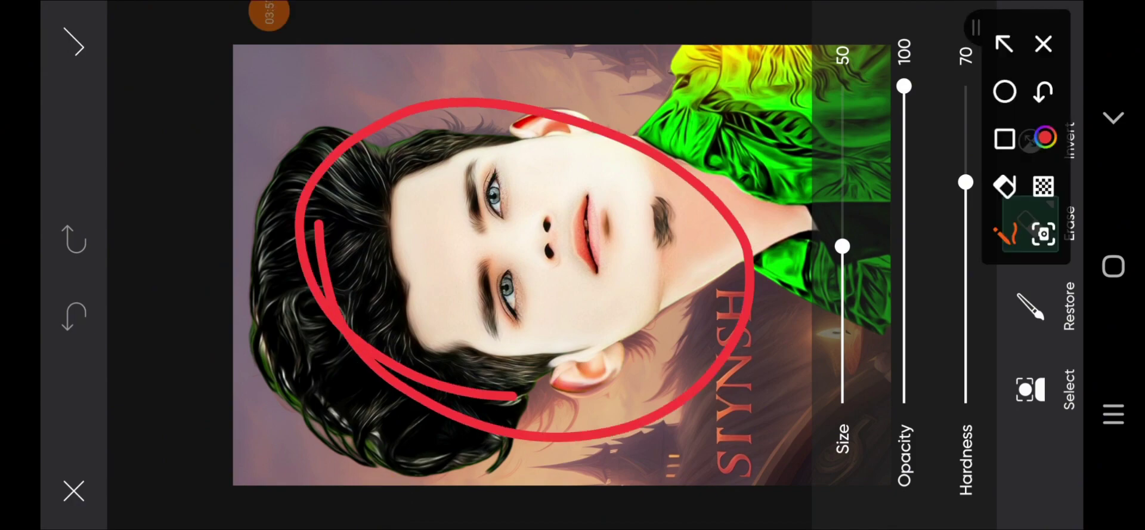
drag(692, 197, 882, 60)
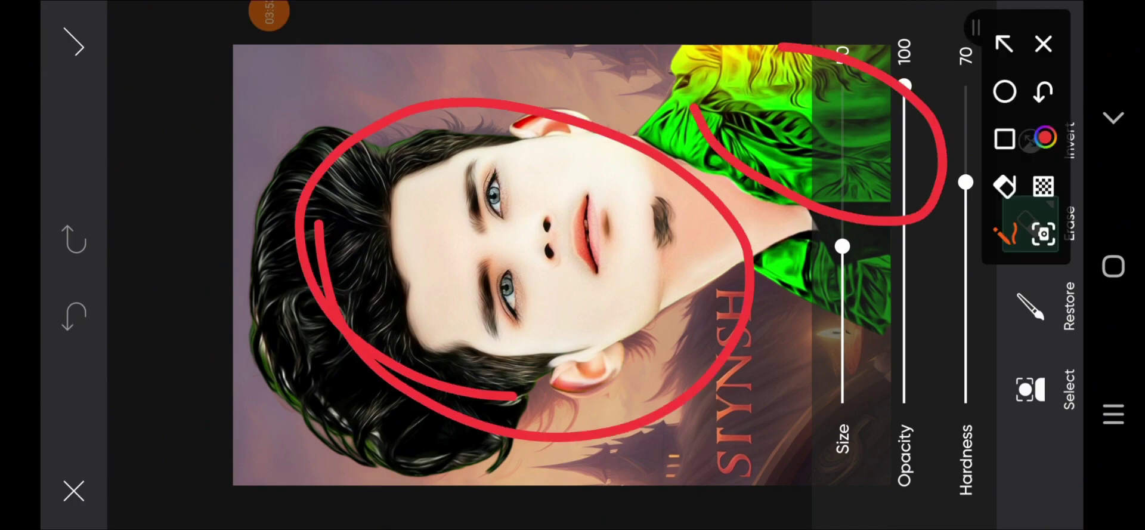
drag(716, 59, 829, 215)
click(1043, 43)
click(74, 490)
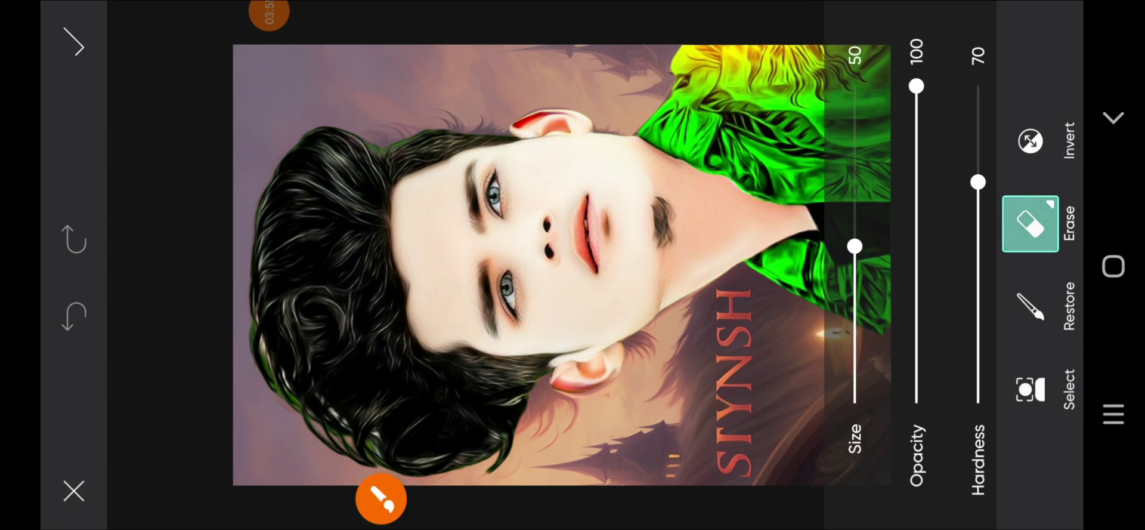
- Erase green at the upper right shoulder and over the armor to reveal the wood
mouse_move(882, 96)
mouse_down()
mouse_move(716, 60)
mouse_move(680, 65)
mouse_move(877, 131)
mouse_up()
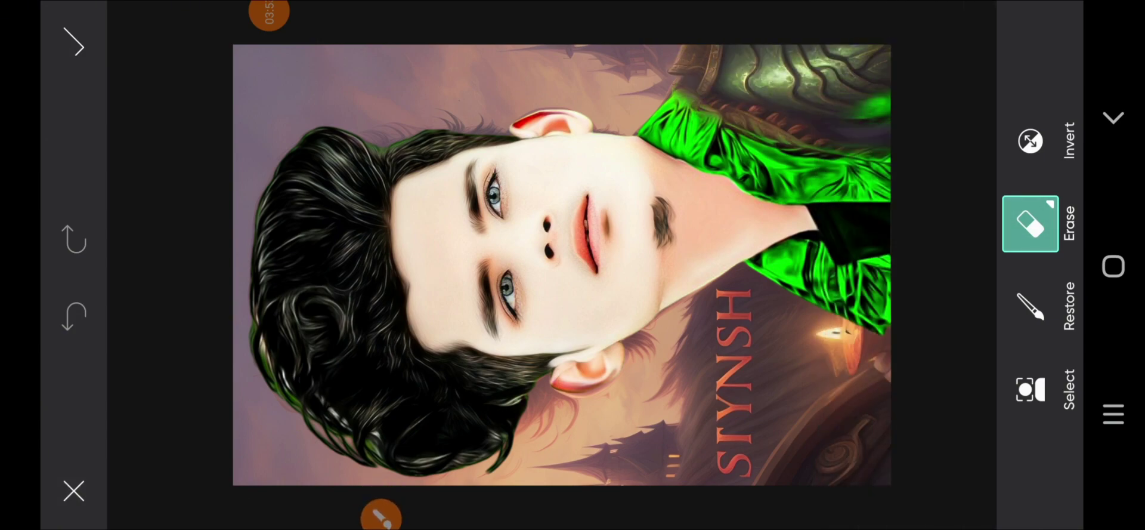
scroll(746, 179, up, 3)
scroll(746, 179, up, 2)
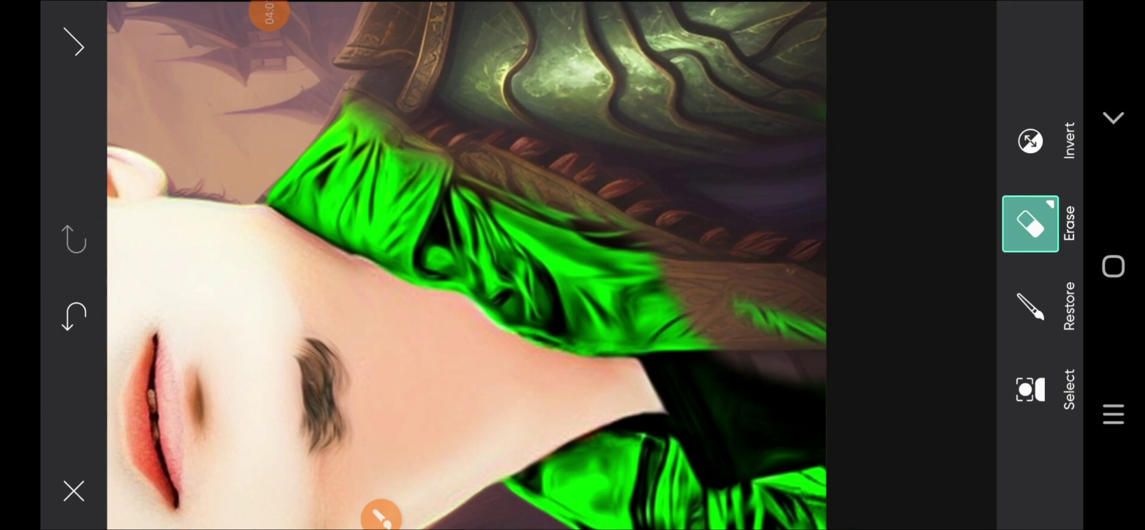
drag(823, 310, 602, 263)
scroll(537, 268, up, 3)
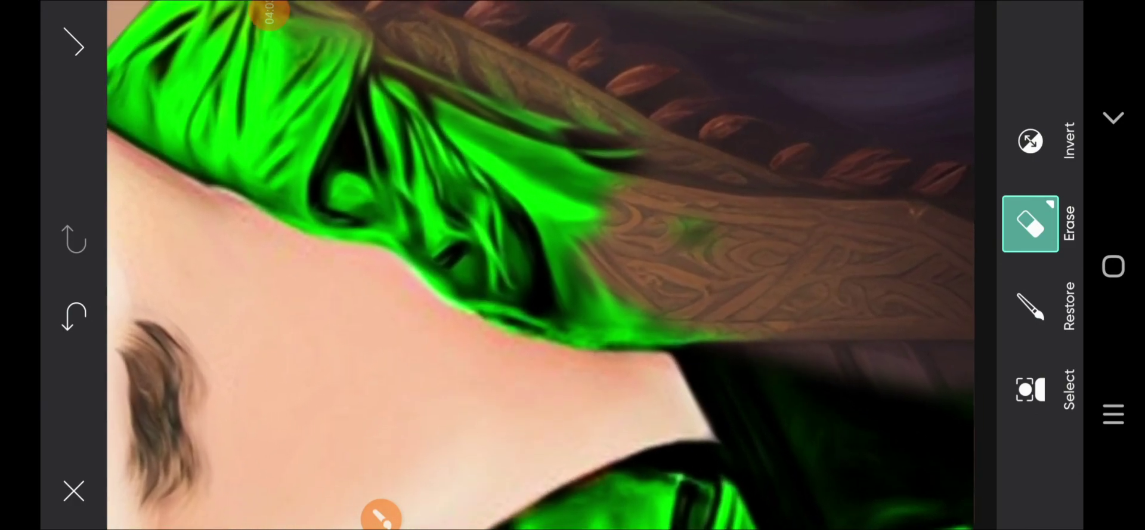
- Raise the eraser brush Hardness to 100
click(1031, 223)
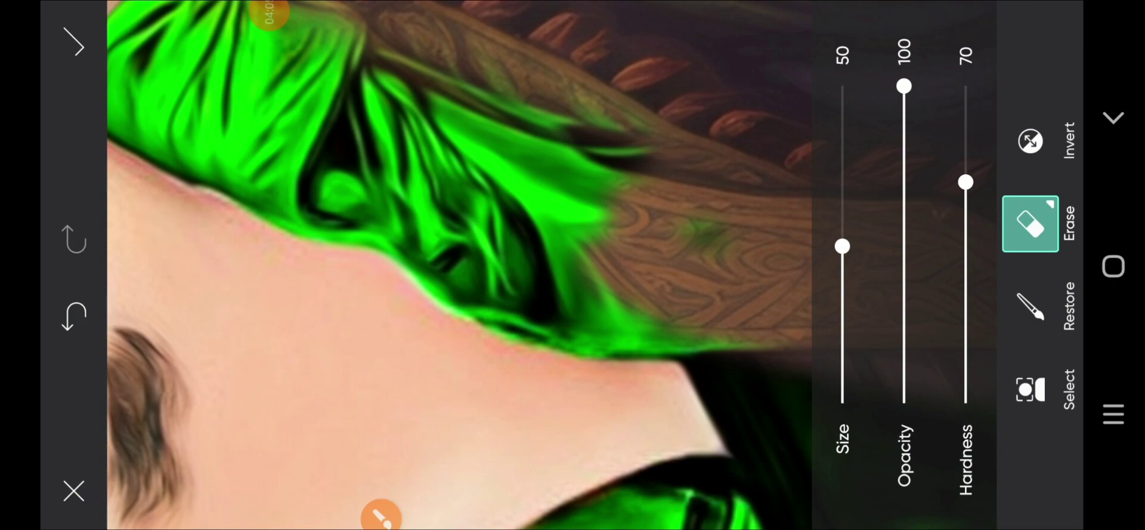
drag(966, 182, 965, 87)
click(1030, 224)
scroll(536, 269, up, 2)
- Erase green along the shirt's lower edge and beside the neck to reveal more wood
mouse_move(358, 155)
mouse_down()
mouse_move(539, 290)
mouse_move(357, 178)
mouse_up()
mouse_move(430, 287)
mouse_down()
mouse_move(775, 364)
mouse_move(811, 358)
mouse_up()
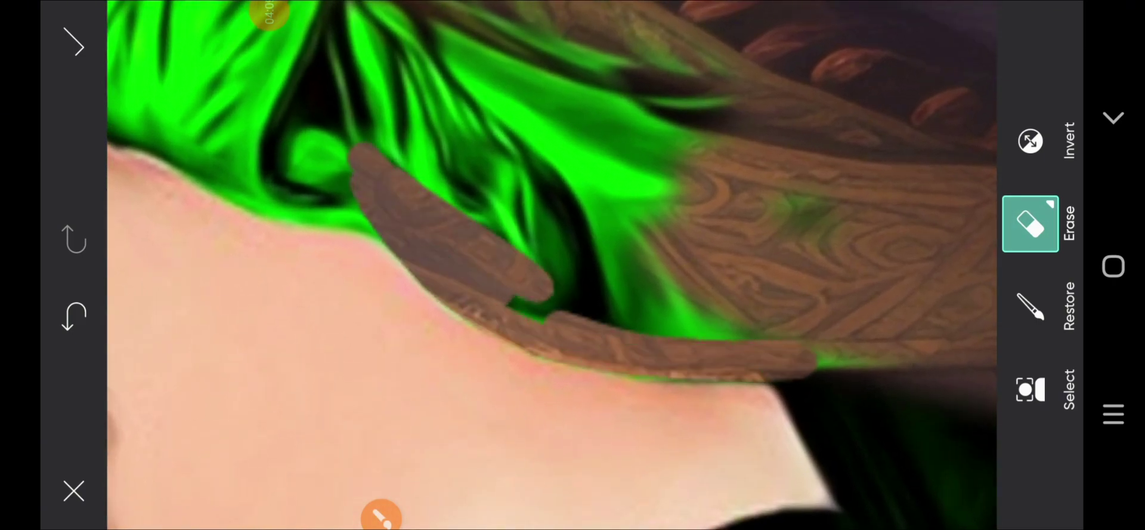
drag(355, 221, 525, 307)
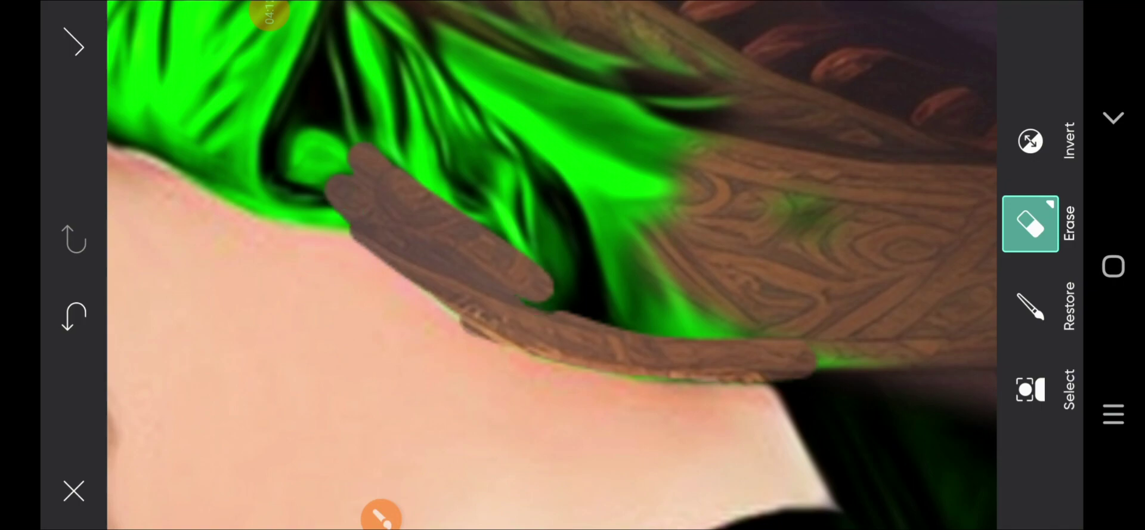
drag(358, 179, 776, 388)
mouse_move(417, 229)
mouse_down()
mouse_move(576, 304)
mouse_move(400, 251)
mouse_move(590, 352)
mouse_move(668, 358)
mouse_move(776, 430)
mouse_move(441, 215)
mouse_move(775, 370)
mouse_up()
scroll(537, 268, down, 3)
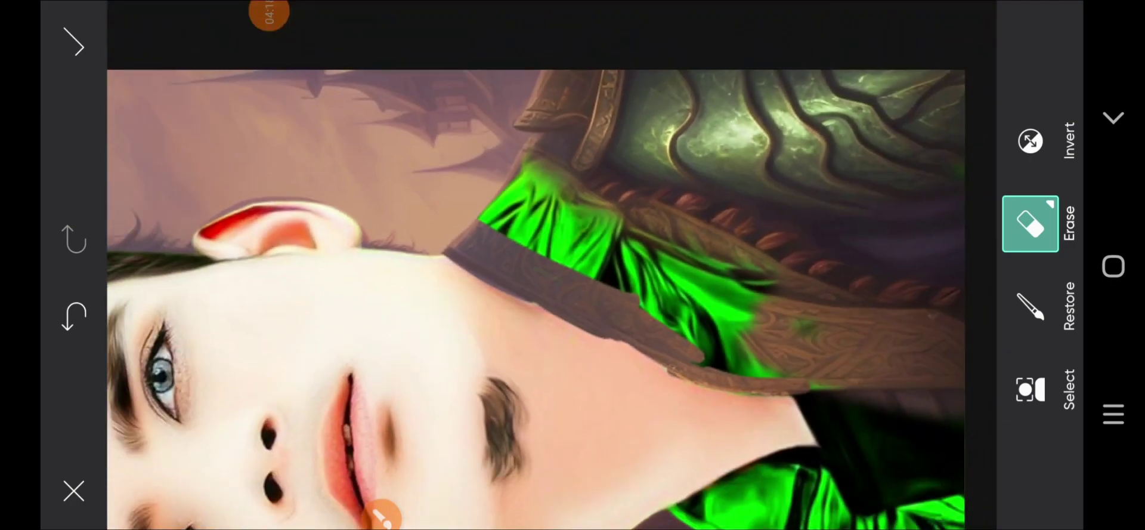
- Erase the green strip along the collar, near the candle, and along its right edge
drag(513, 173, 770, 292)
drag(483, 203, 751, 322)
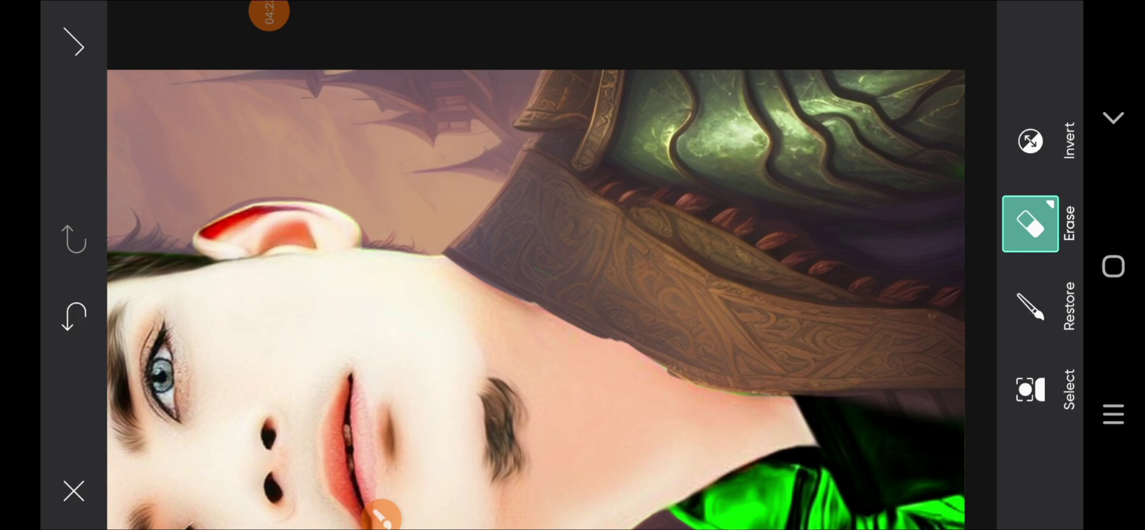
scroll(537, 298, down, 3)
scroll(537, 298, up, 3)
mouse_move(650, 370)
mouse_down()
mouse_move(793, 310)
mouse_move(659, 292)
mouse_up()
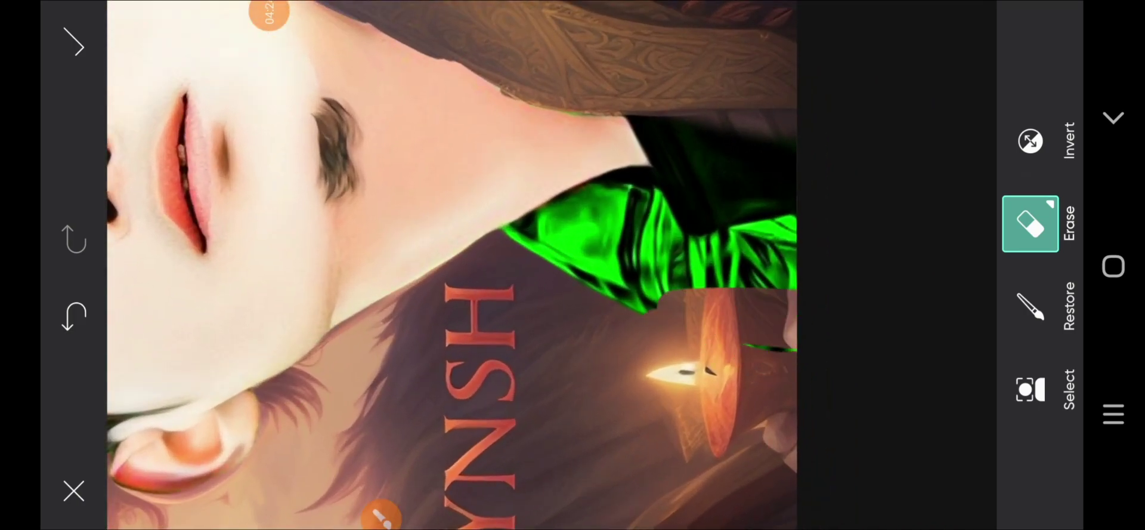
drag(793, 286, 662, 269)
drag(794, 232, 704, 197)
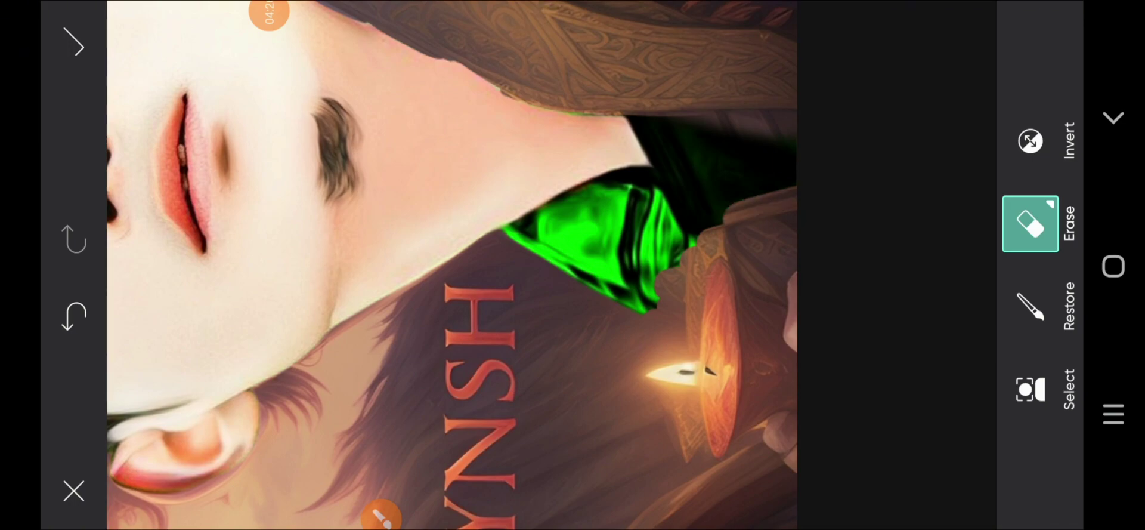
scroll(537, 268, up, 3)
- Erase the dark band beside the collar and the green tint inside the chair frame
drag(525, 137, 620, 286)
drag(489, 140, 650, 352)
drag(579, 143, 686, 269)
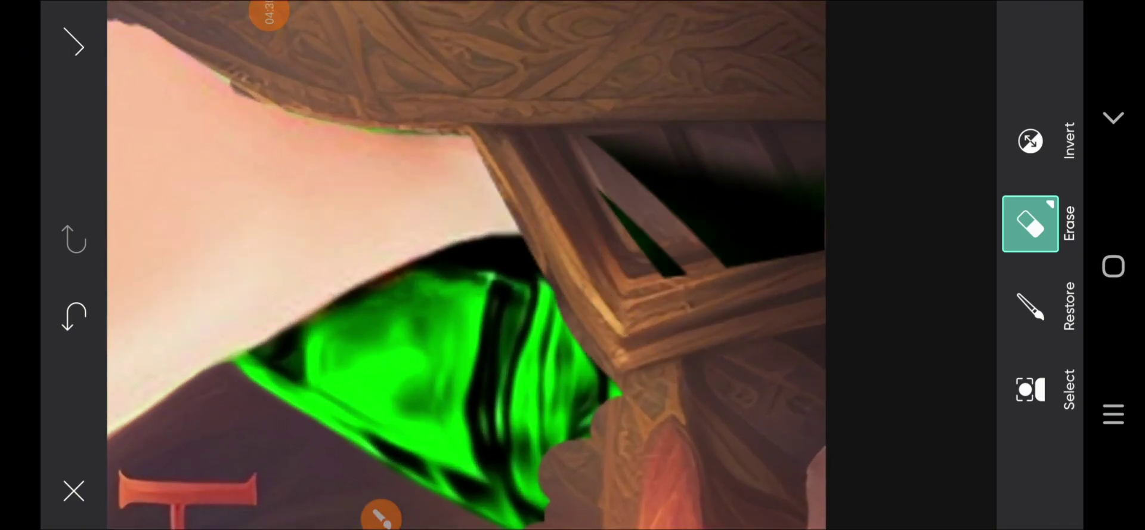
drag(764, 149, 650, 263)
drag(817, 140, 626, 251)
drag(817, 161, 704, 238)
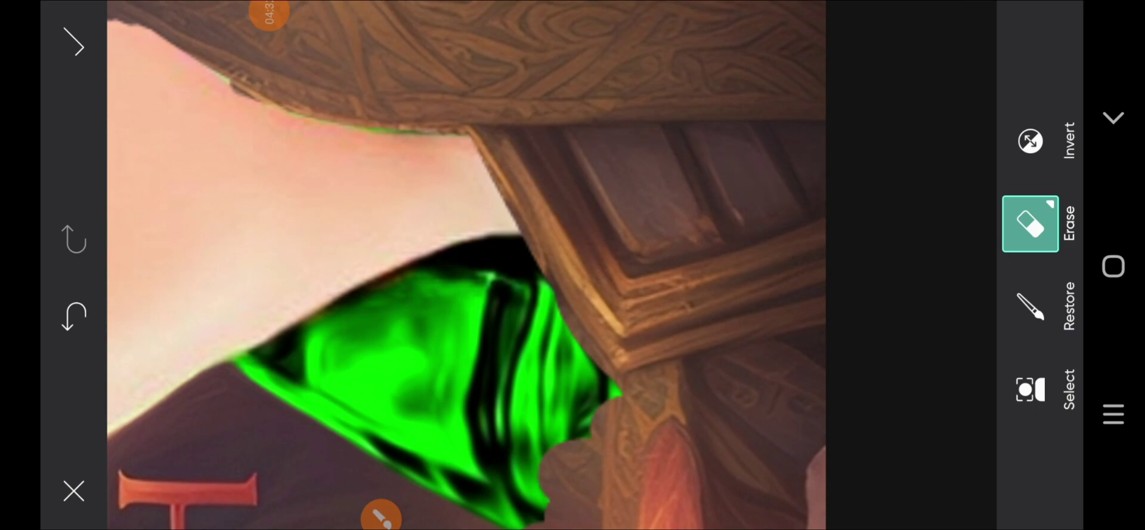
scroll(477, 269, down, 3)
scroll(477, 268, up, 3)
- Erase the remaining green strips and the last bright-green patch on the collar
drag(435, 283, 555, 265)
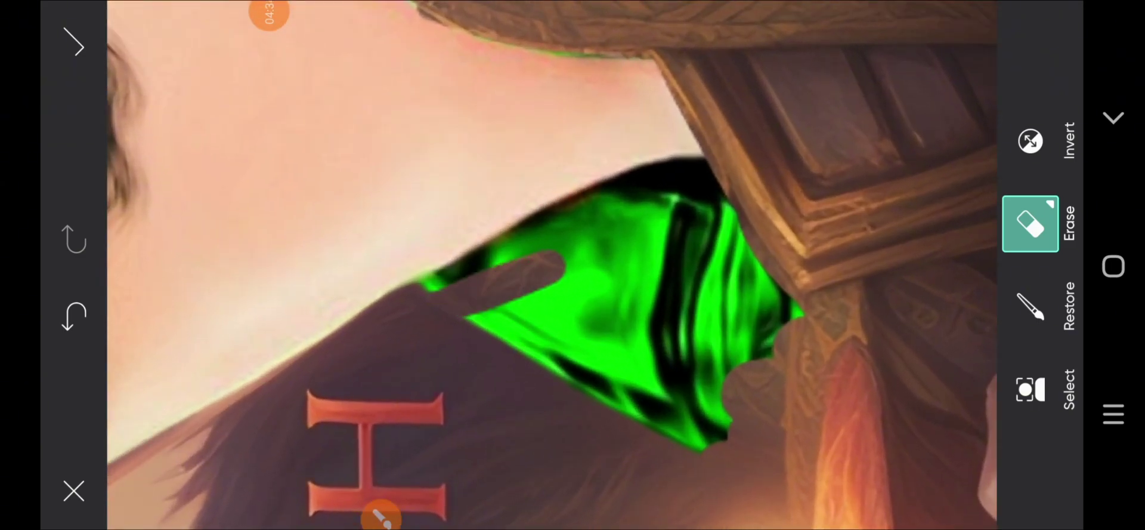
drag(668, 200, 548, 245)
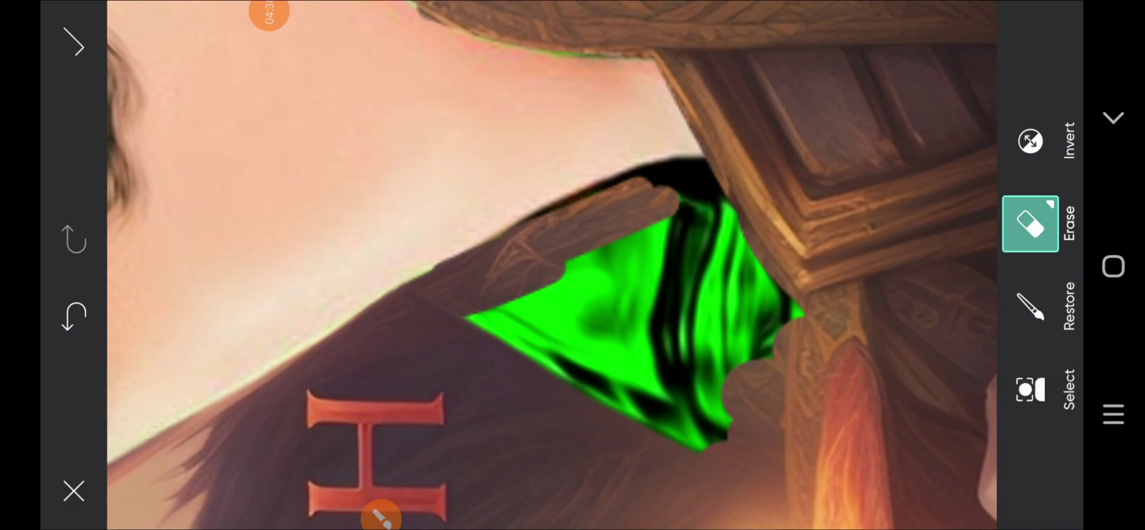
scroll(537, 268, down, 2)
drag(668, 370, 513, 274)
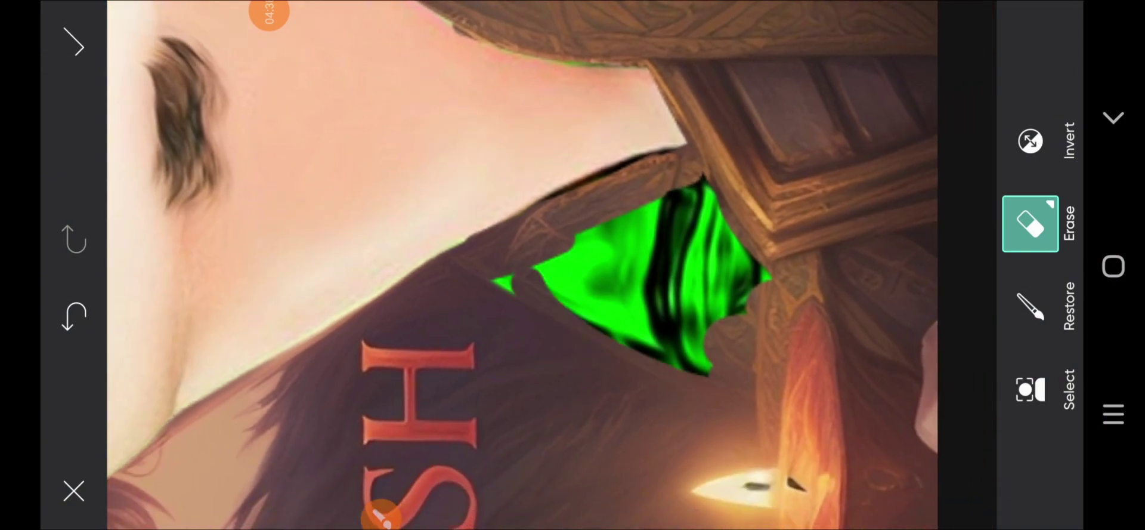
drag(709, 358, 579, 292)
drag(728, 310, 531, 262)
drag(751, 286, 561, 259)
drag(730, 244, 581, 236)
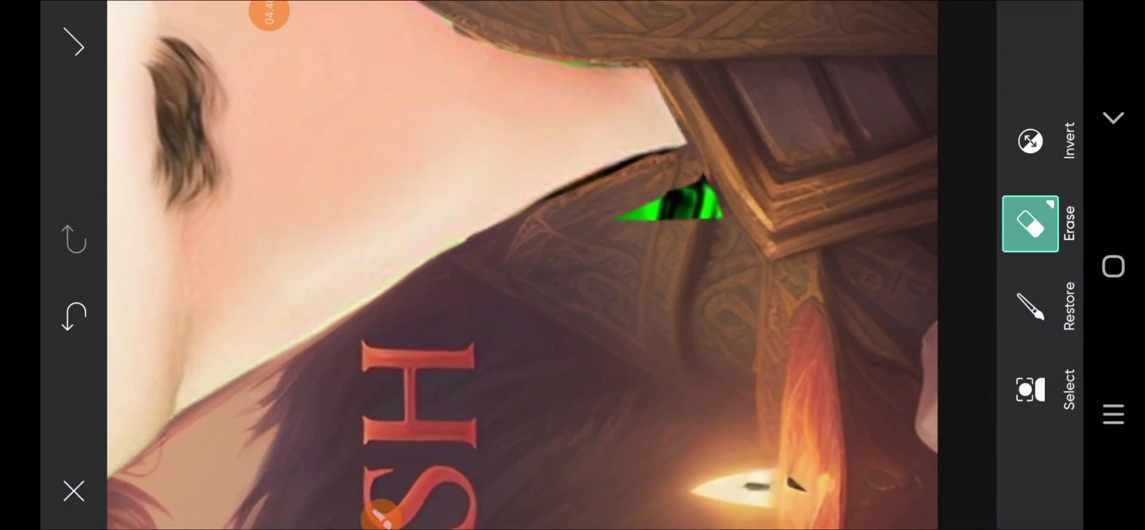
drag(706, 182, 627, 218)
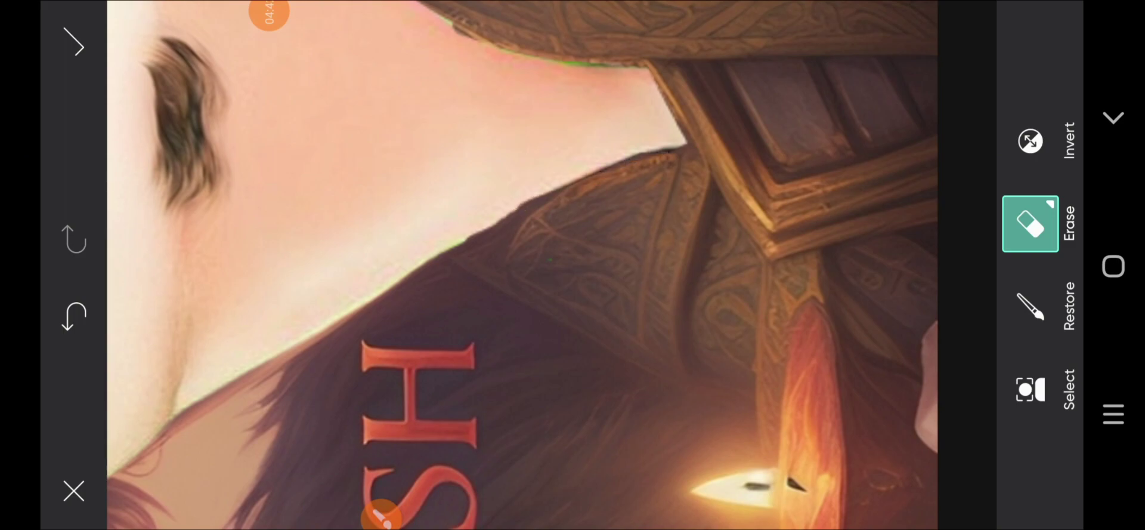
- Apply the erasing and leave Erase mode
scroll(522, 265, down, 3)
scroll(522, 265, up, 3)
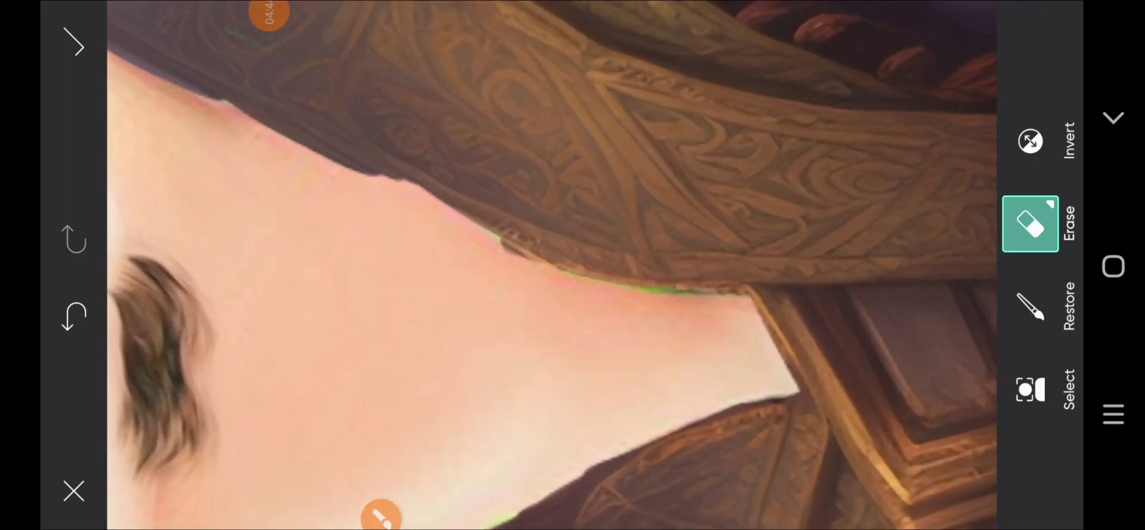
click(1031, 389)
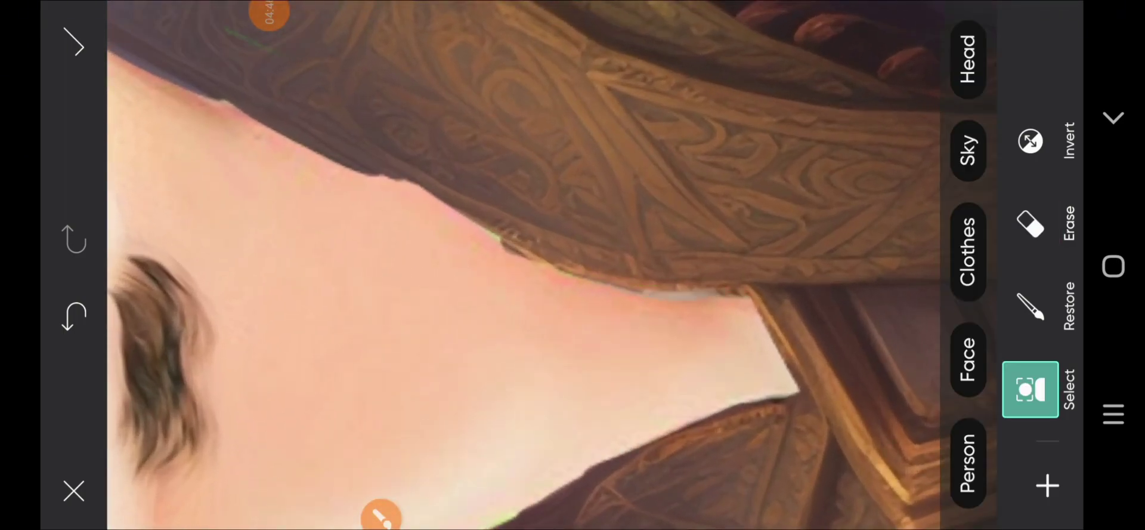
click(74, 43)
click(71, 43)
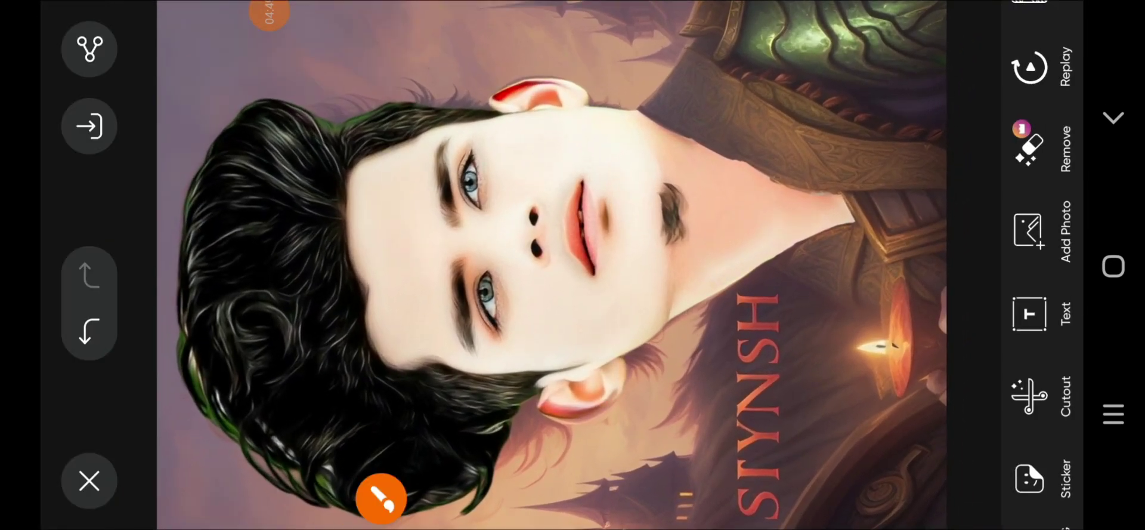
click(381, 498)
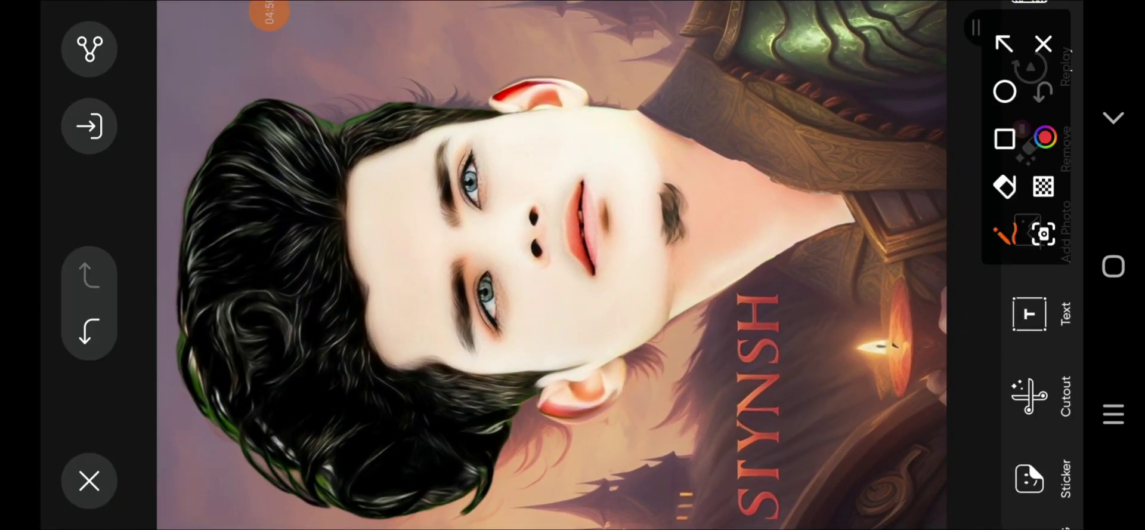
drag(254, 111, 751, 495)
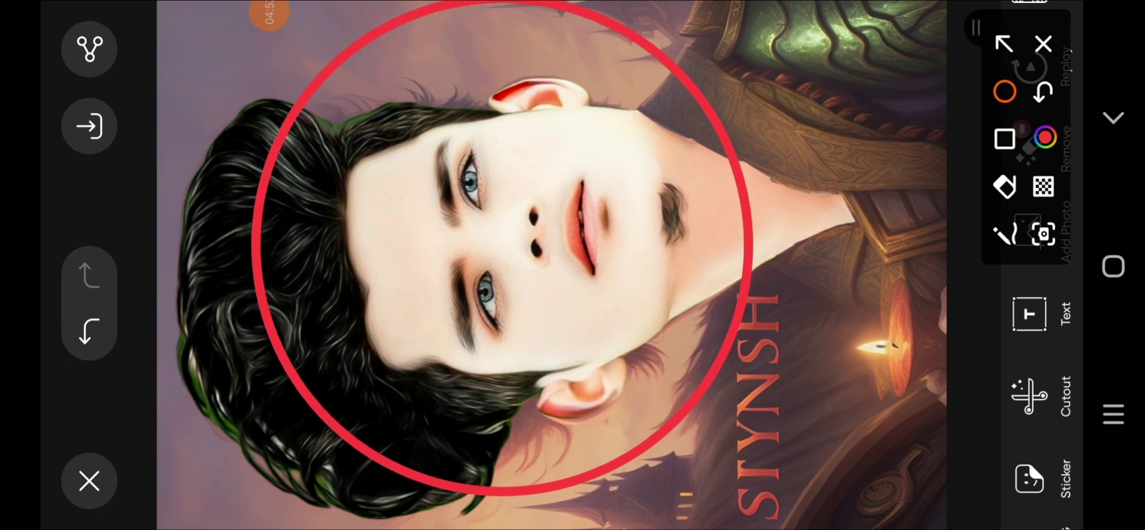
click(1006, 42)
drag(884, 109, 729, 130)
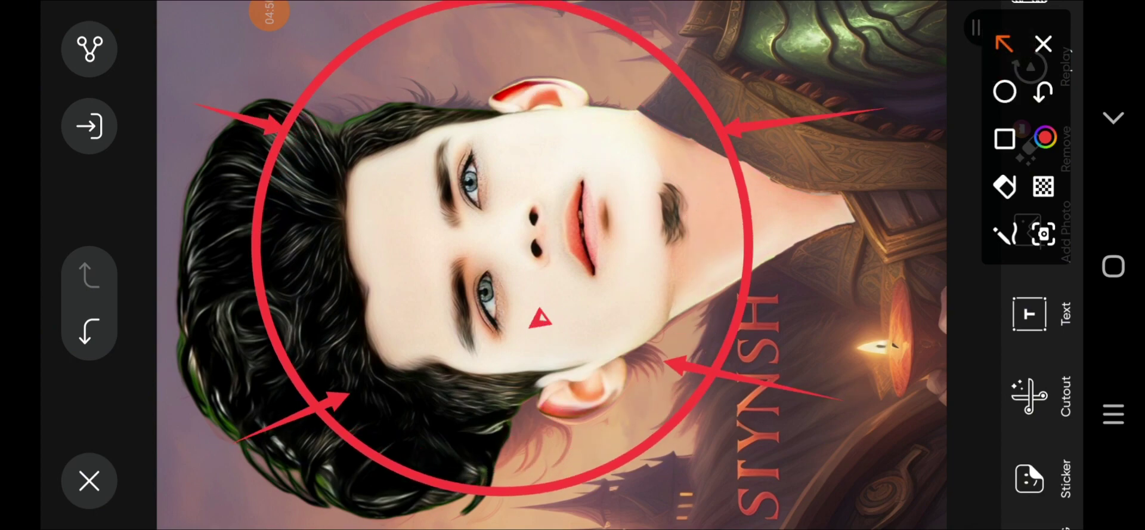
mouse_move(541, 318)
mouse_down()
mouse_move(588, 185)
mouse_move(267, 188)
mouse_up()
click(1043, 43)
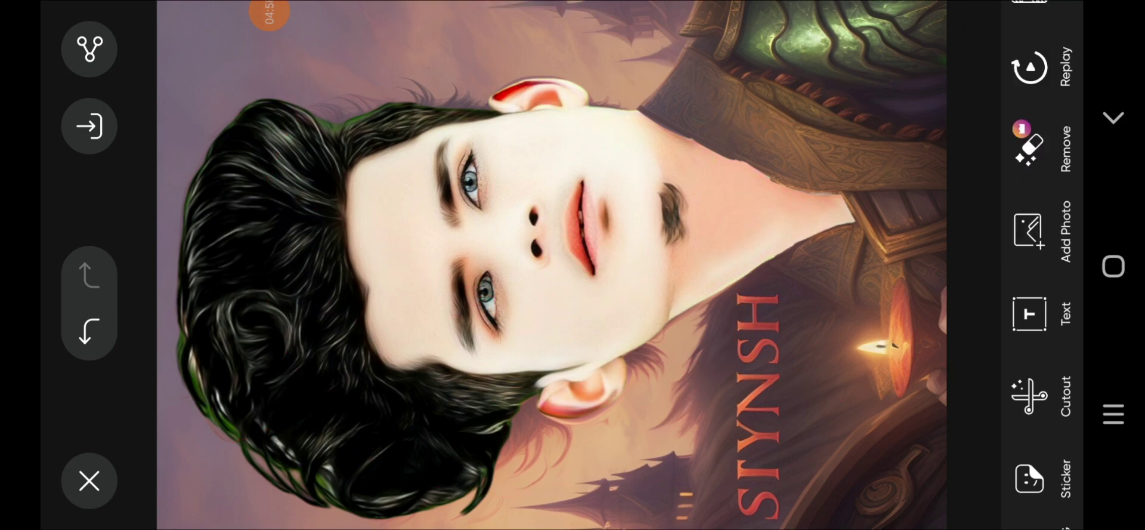